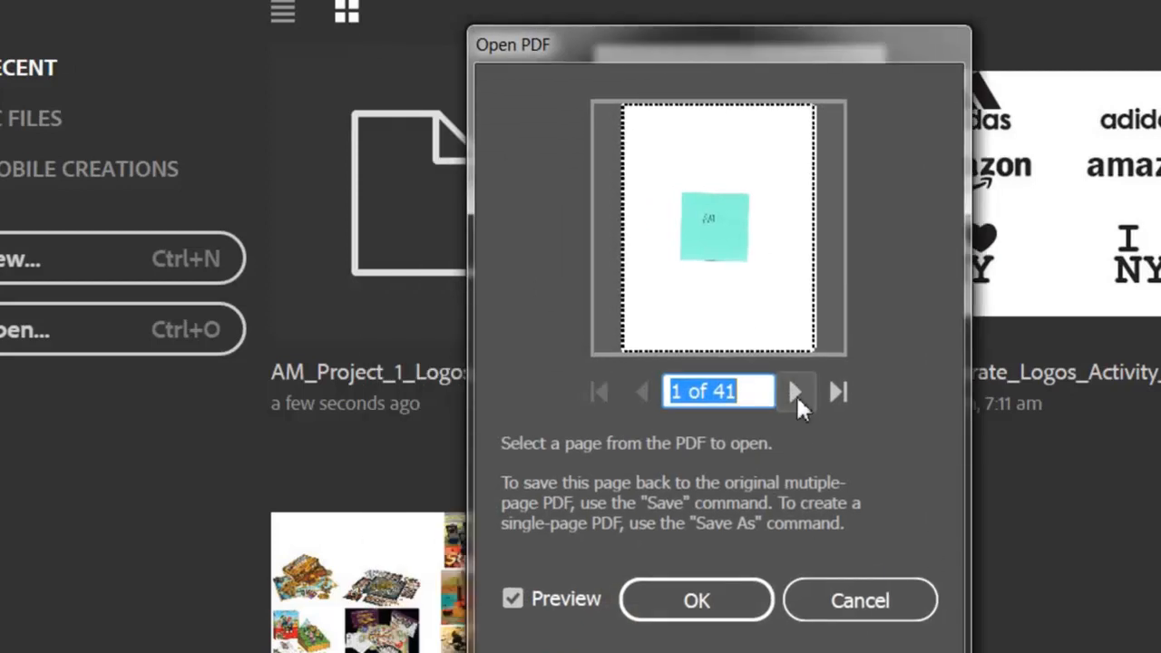
# Browse the pages of the AM_Project_1_Logos PDF and open page 15, the one with the bee and flower badge.
pyautogui.click(739, 391)
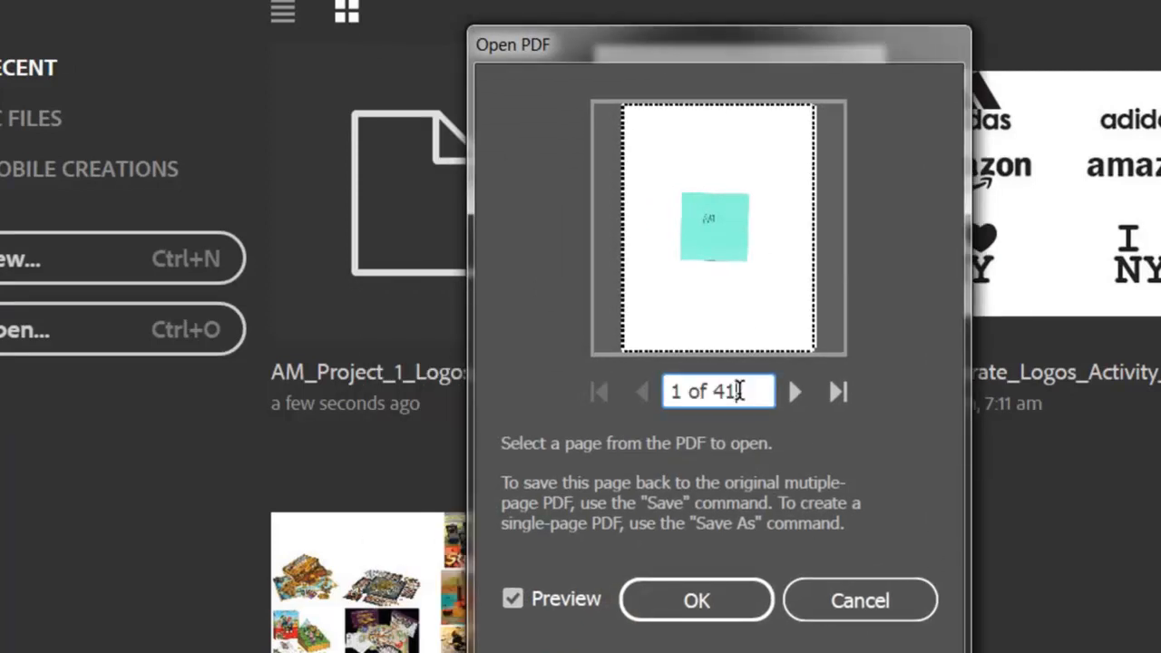
pyautogui.click(794, 392)
pyautogui.click(793, 392)
pyautogui.click(793, 392)
pyautogui.click(793, 392)
pyautogui.click(795, 390)
pyautogui.click(797, 388)
pyautogui.click(798, 386)
pyautogui.click(798, 386)
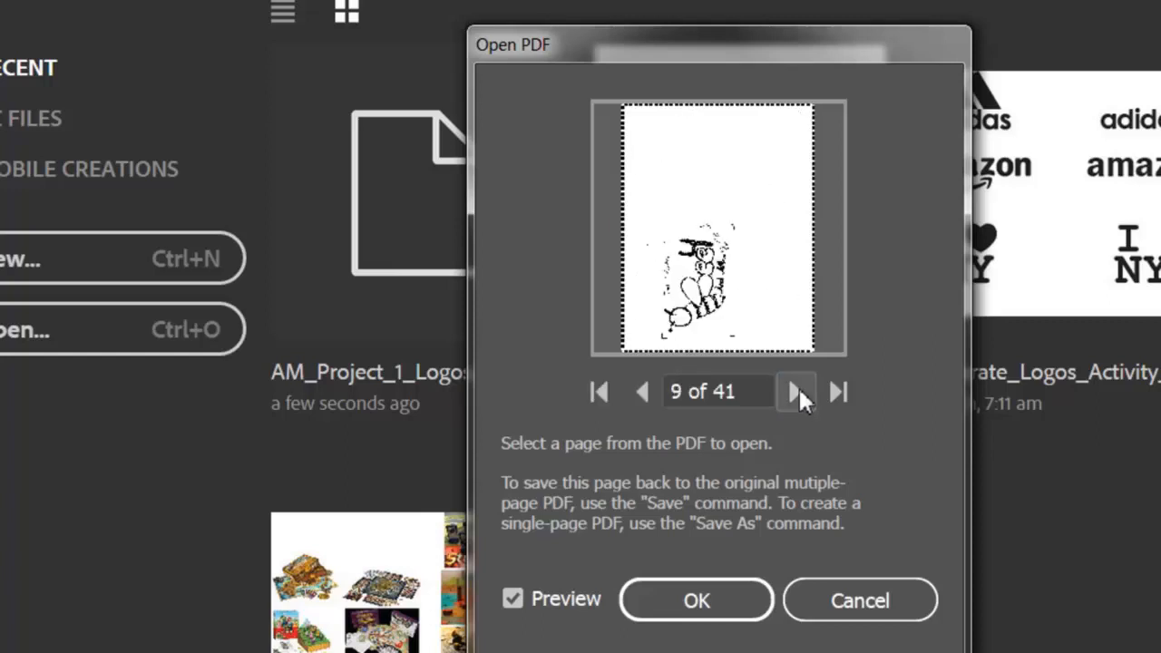
pyautogui.click(799, 386)
pyautogui.click(798, 387)
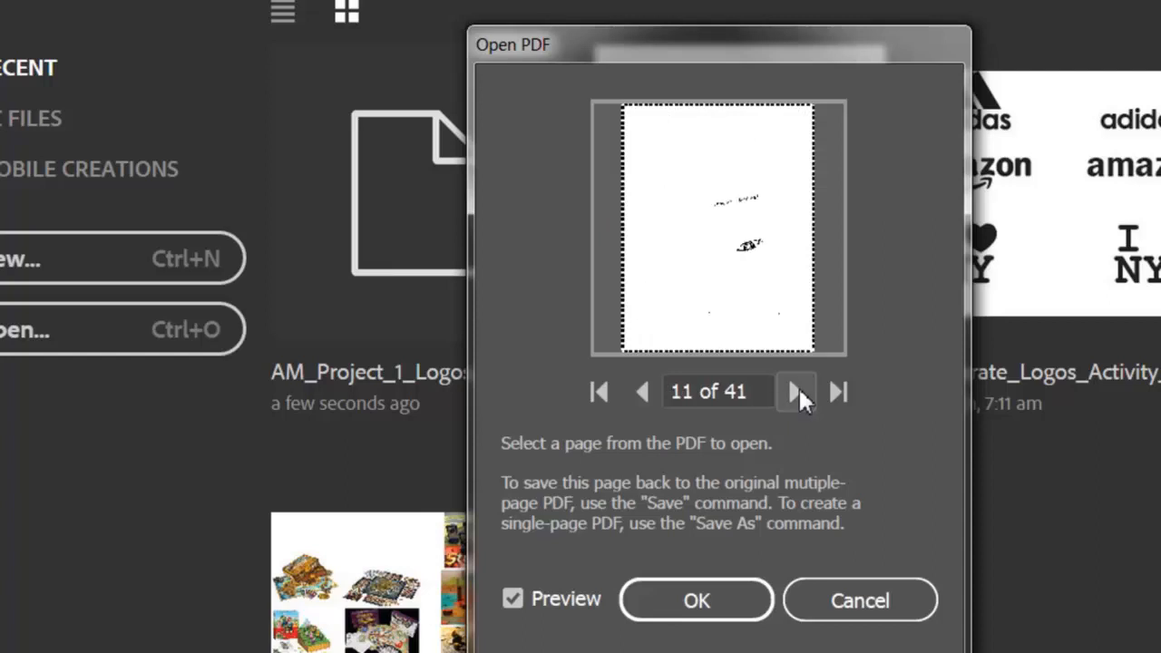
pyautogui.click(796, 392)
pyautogui.click(797, 392)
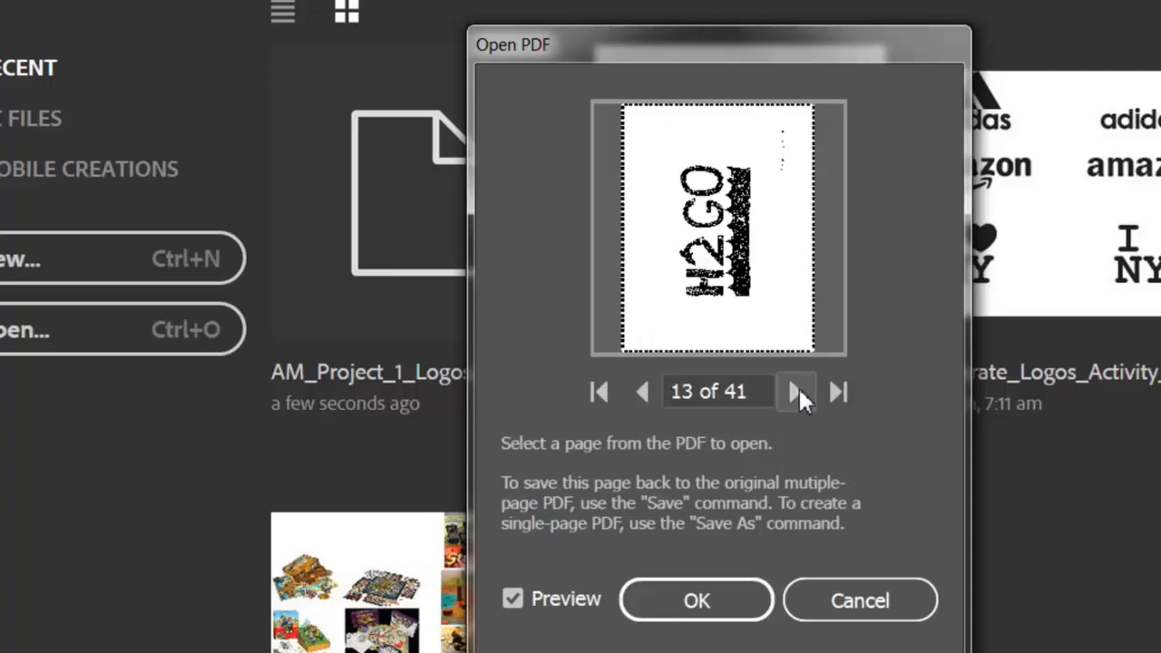
pyautogui.click(797, 392)
pyautogui.click(797, 392)
pyautogui.click(797, 392)
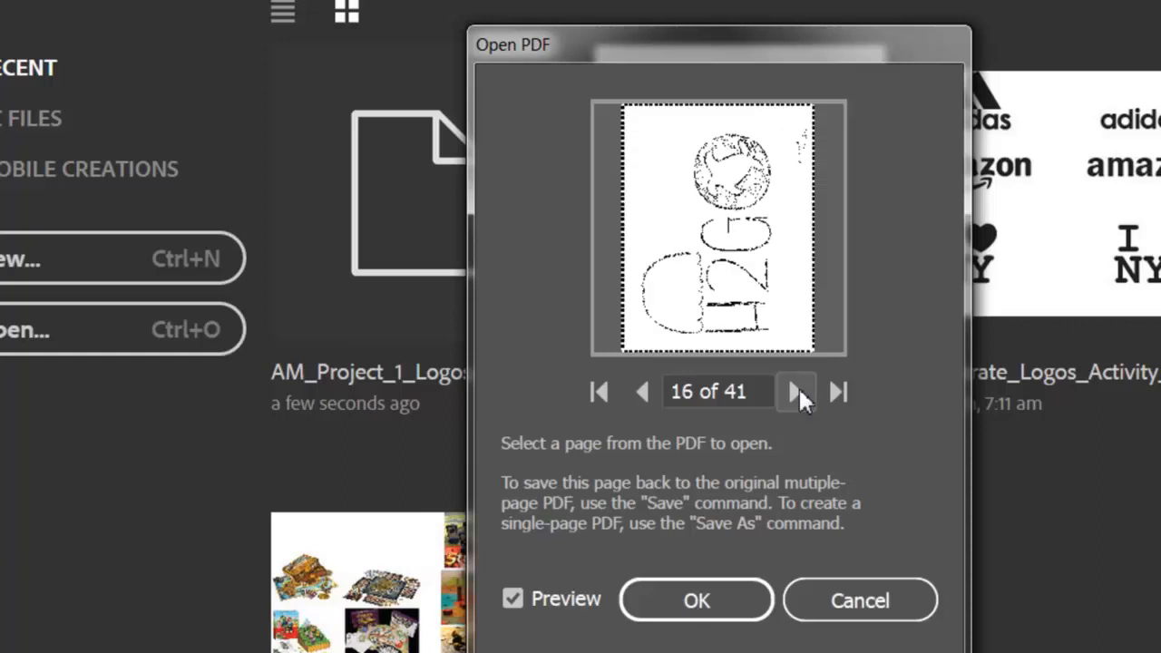
pyautogui.click(644, 392)
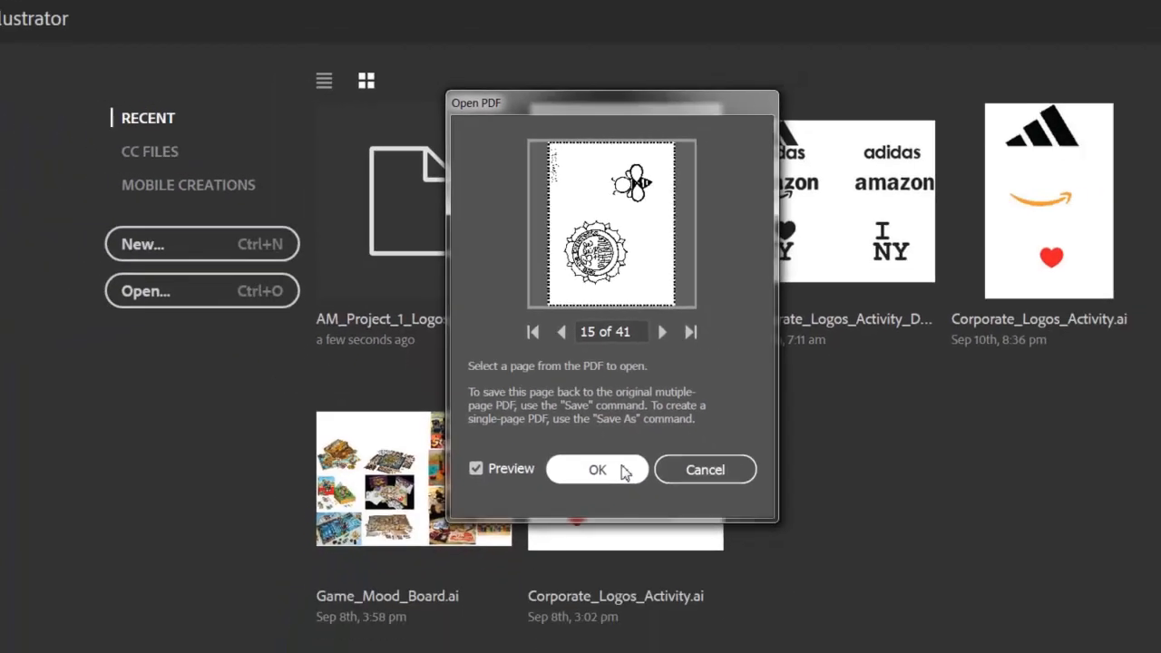
pyautogui.click(624, 471)
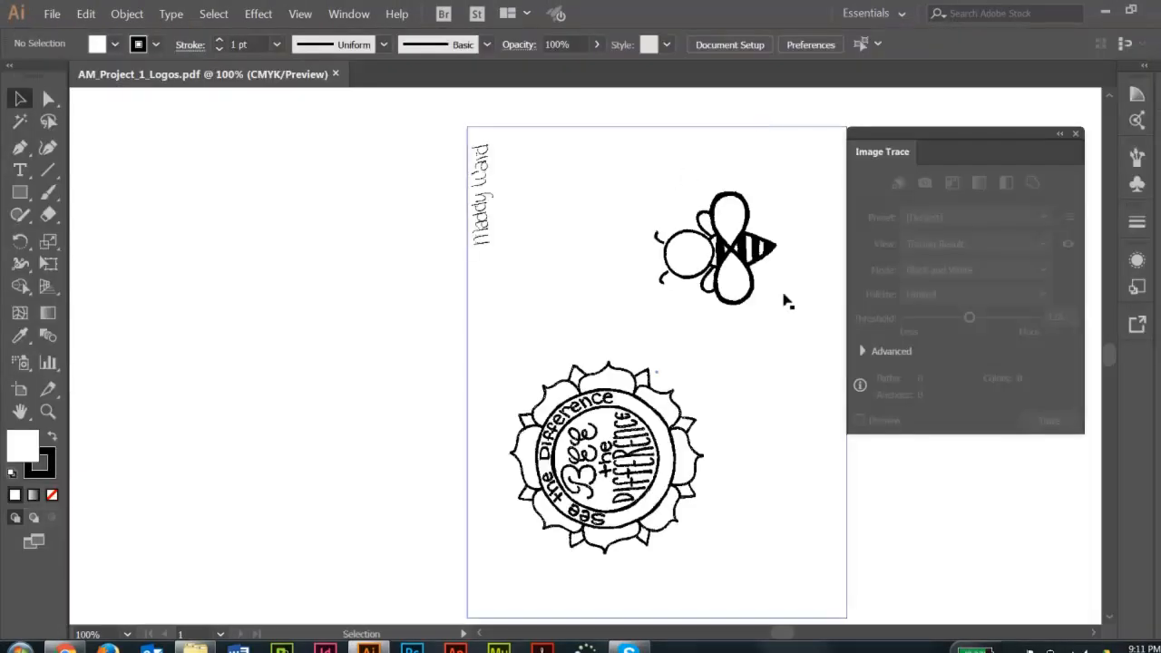
# Compare the scanned logo page in Outline and Preview views to check whether it contains any vector paths.
pyautogui.press('space')
pyautogui.moveTo(787, 303); pyautogui.dragTo(672, 285)
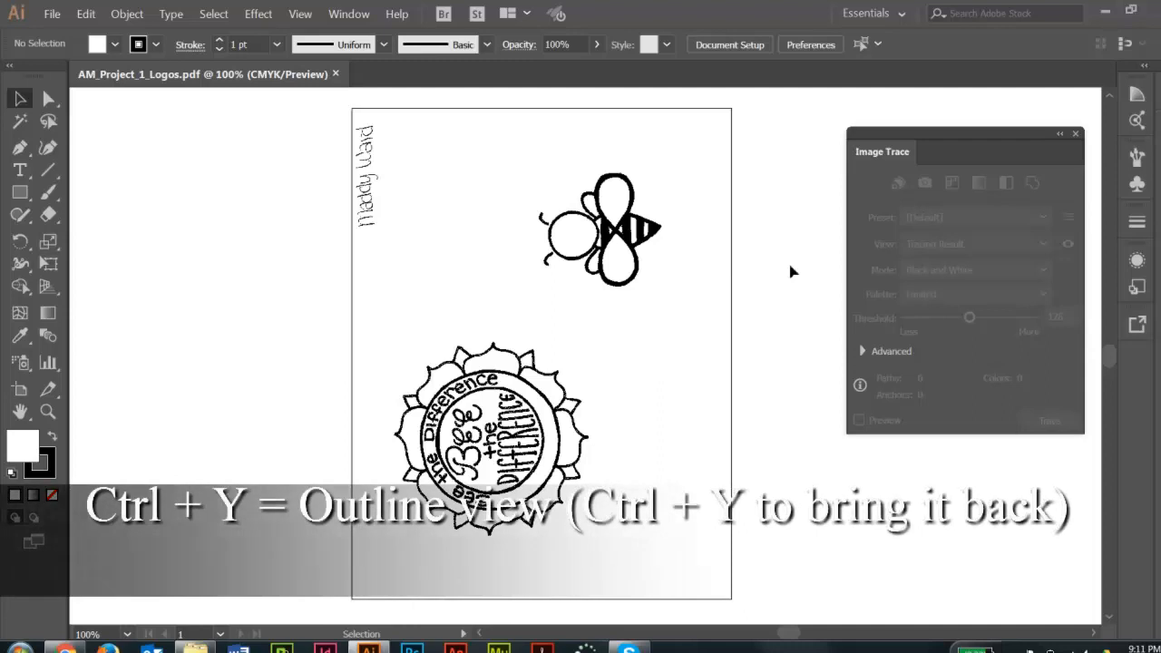
pyautogui.hotkey('ctrl', 'y')
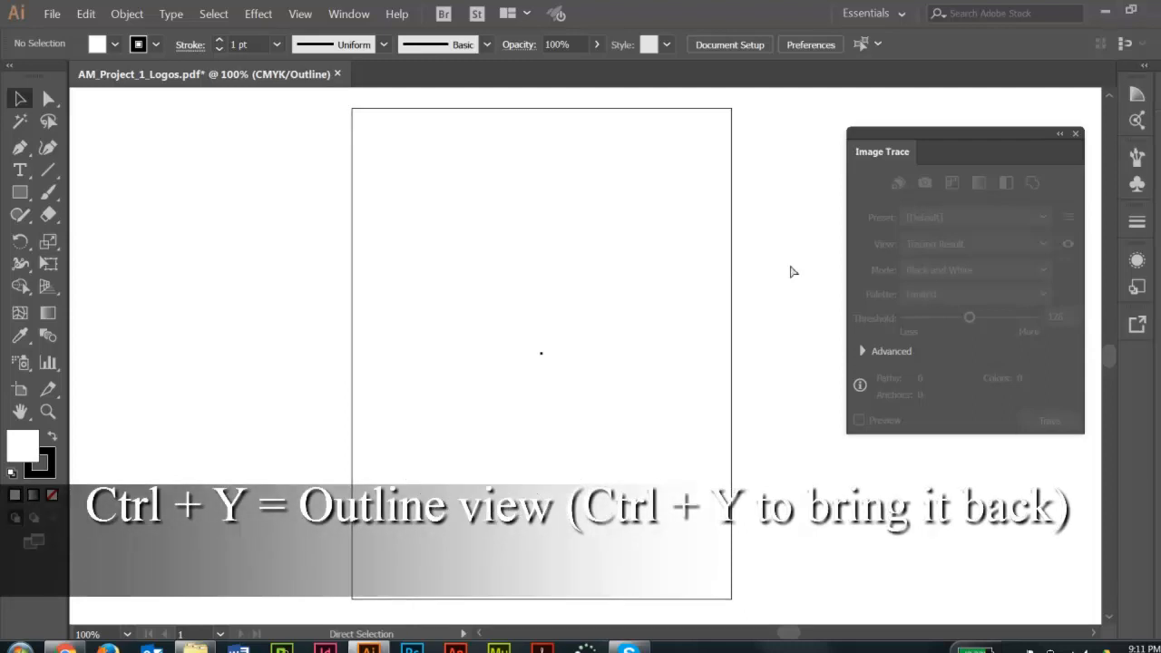
pyautogui.hotkey('ctrl', 'y')
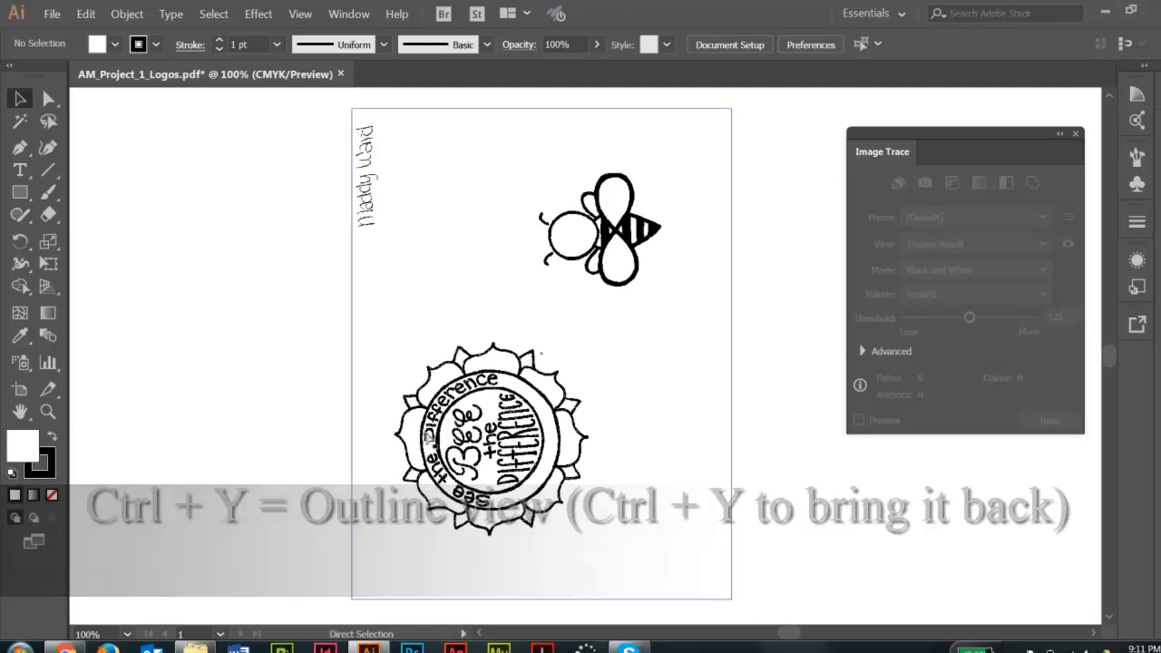
pyautogui.hotkey('ctrl', 'y')
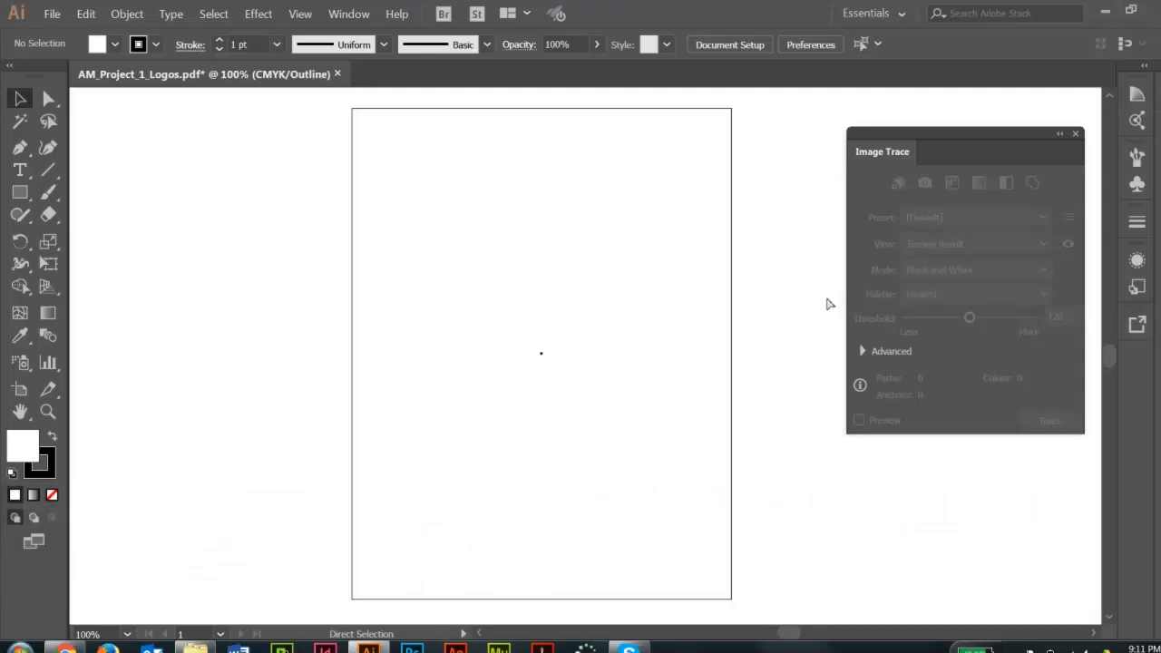
pyautogui.hotkey('ctrl', 'y')
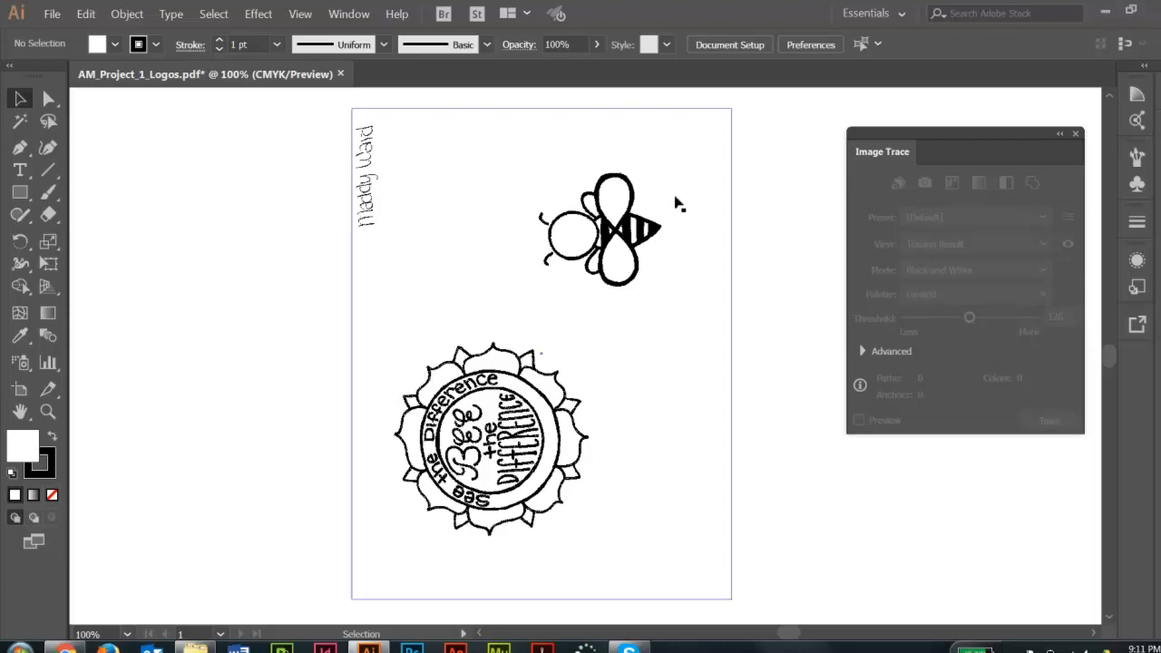
# Examine the edge of the bee's upper wing at high magnification, returning to the whole page at 100%.
pyautogui.moveTo(573, 154); pyautogui.dragTo(662, 229)
pyautogui.moveTo(548, 207); pyautogui.dragTo(709, 359)
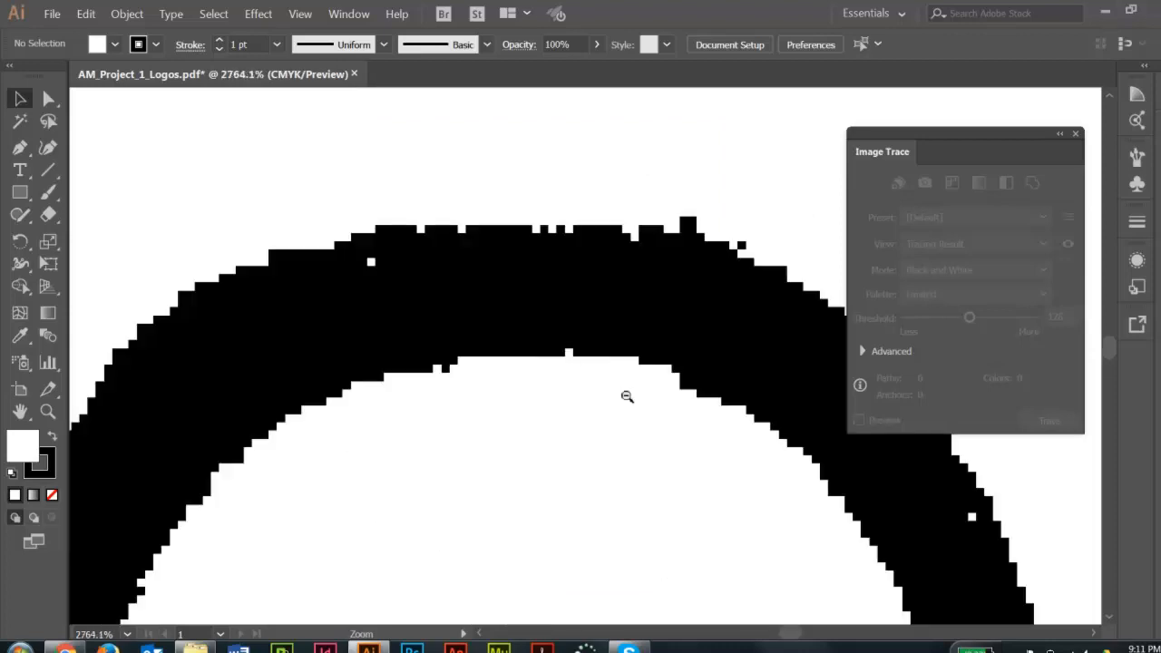
pyautogui.keyDown('alt'); pyautogui.click(627, 397); pyautogui.keyUp('alt')
pyautogui.keyDown('alt'); pyautogui.click(627, 396); pyautogui.keyUp('alt')
pyautogui.keyDown('alt'); pyautogui.click(627, 396); pyautogui.keyUp('alt')
pyautogui.keyDown('alt'); pyautogui.click(627, 397); pyautogui.keyUp('alt')
pyautogui.keyDown('ctrl'); pyautogui.keyDown('alt'); pyautogui.click(627, 397); pyautogui.keyUp('alt'); pyautogui.keyUp('ctrl')
pyautogui.moveTo(583, 412); pyautogui.dragTo(648, 339)
pyautogui.keyDown('ctrl'); pyautogui.keyDown('alt'); pyautogui.click(576, 355); pyautogui.keyUp('alt'); pyautogui.keyUp('ctrl')
pyautogui.moveTo(561, 372); pyautogui.dragTo(579, 313)
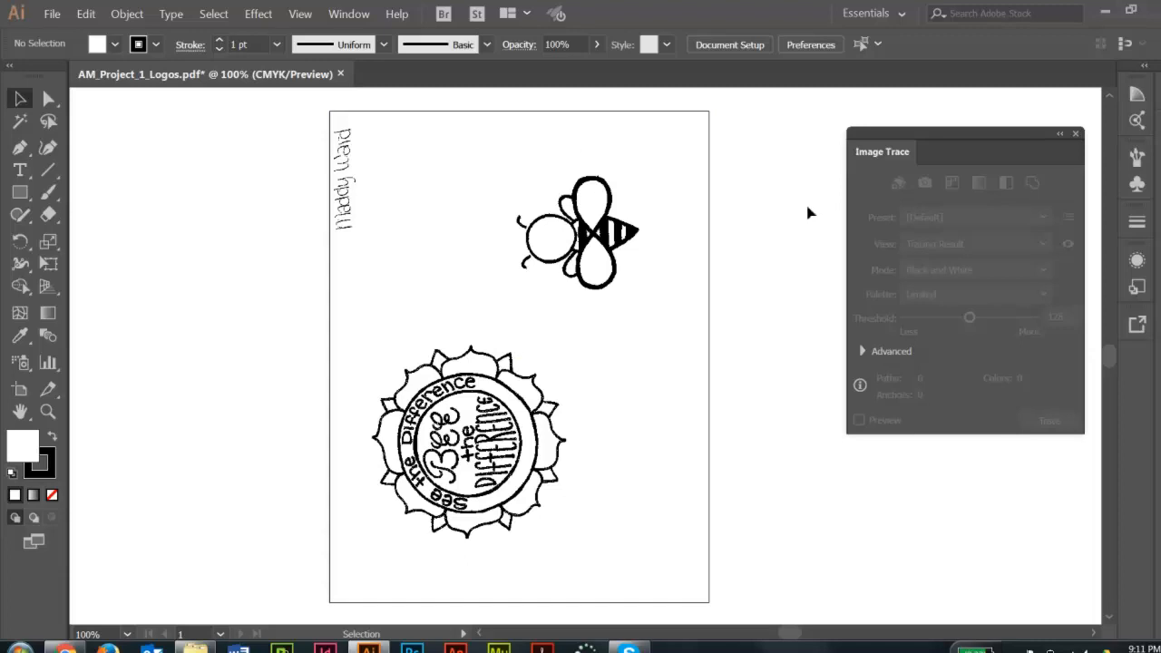
# Select the scanned logo page and display the Image Trace settings beside the artboard.
pyautogui.click(1077, 135)
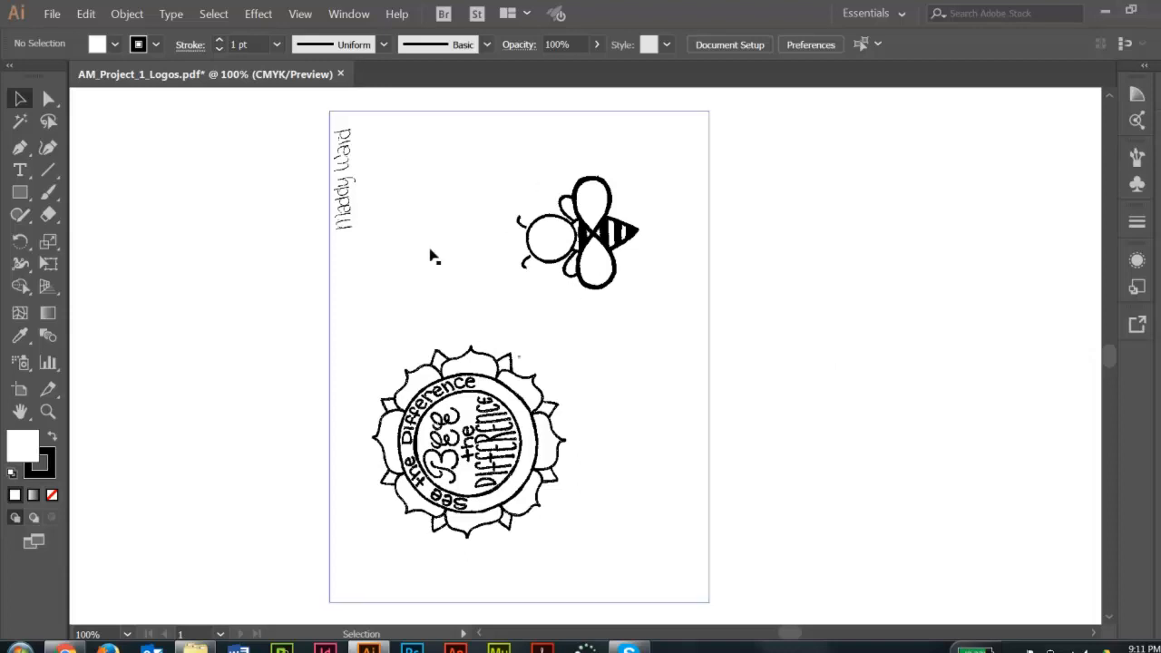
pyautogui.click(606, 256)
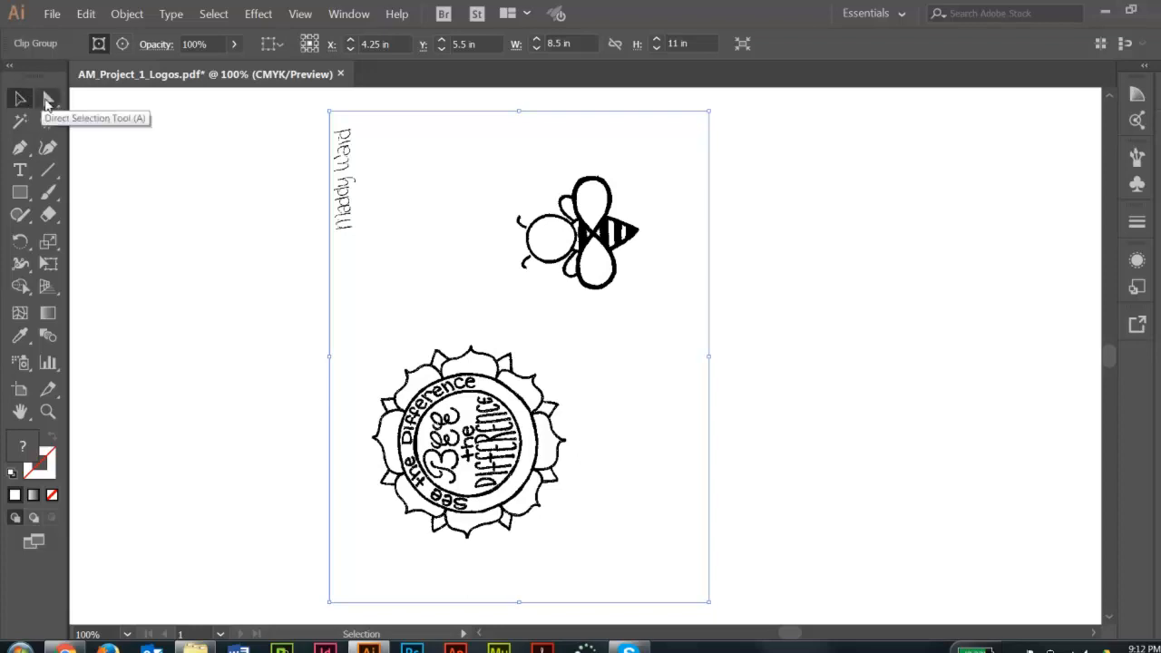
pyautogui.click(48, 98)
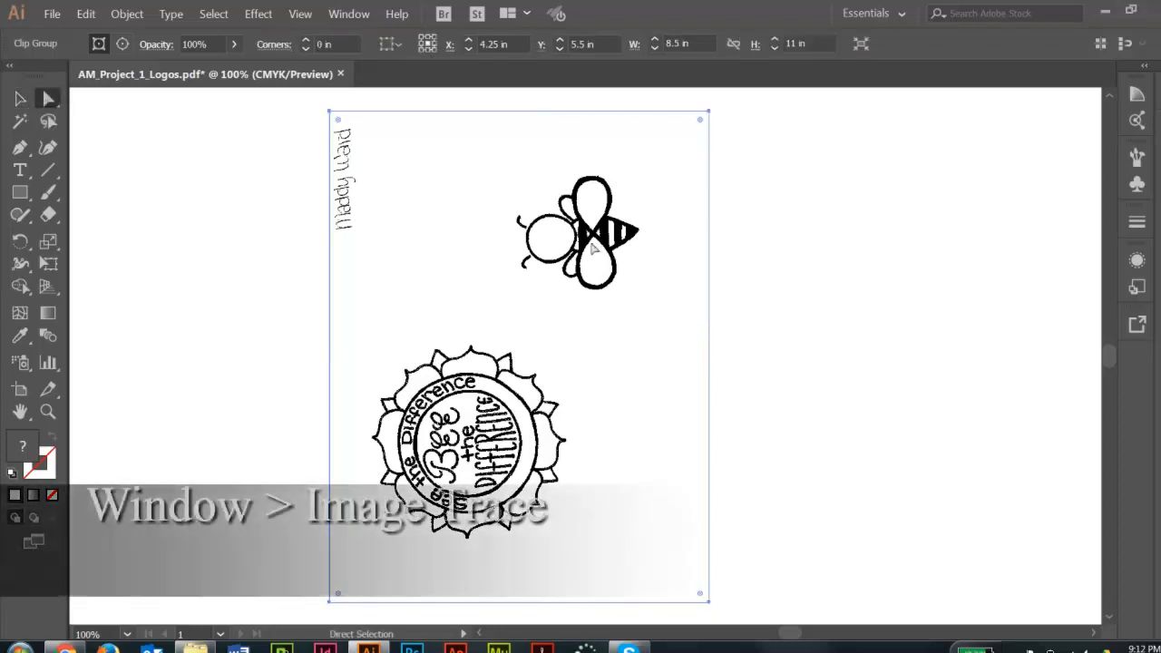
pyautogui.click(354, 16)
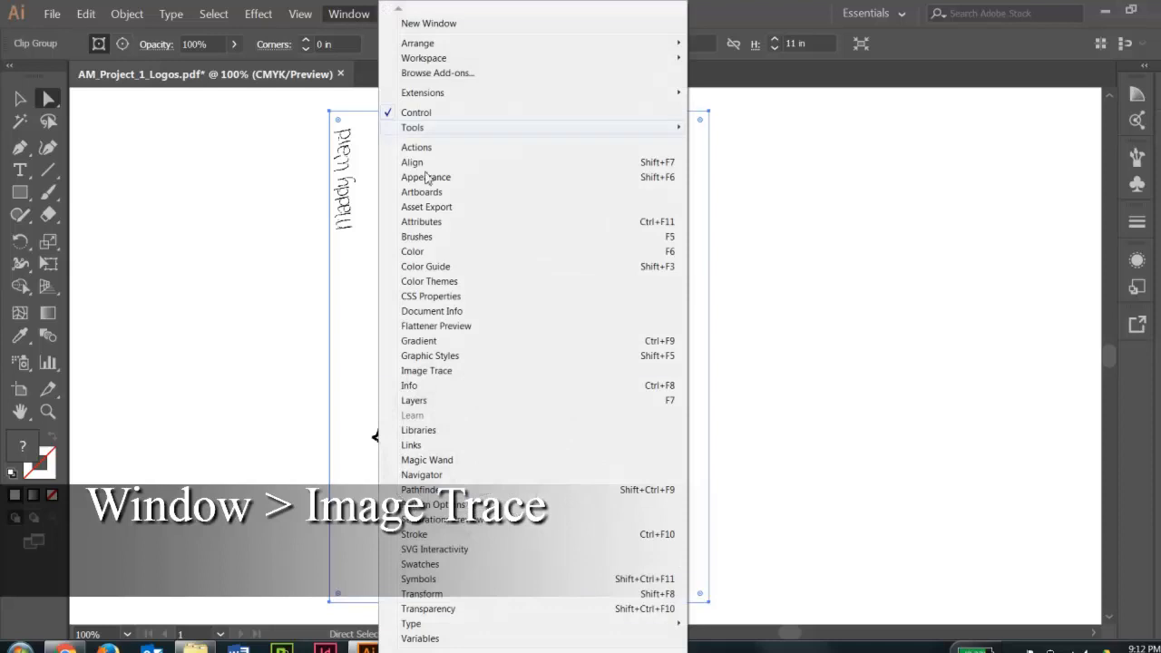
pyautogui.click(478, 371)
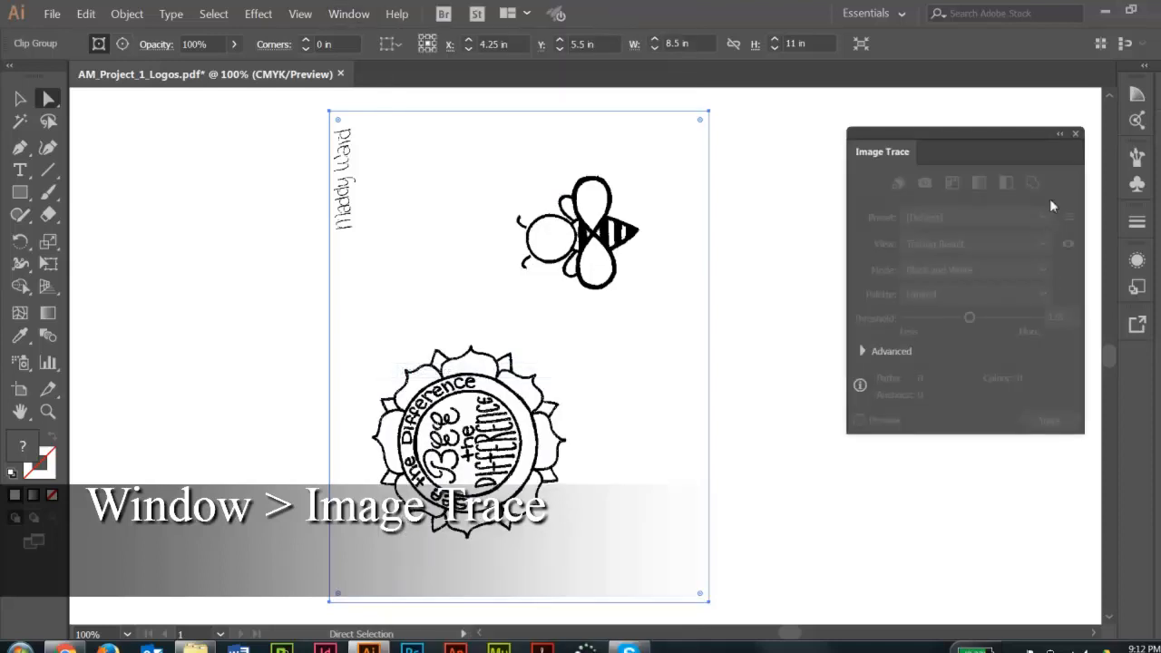
pyautogui.moveTo(991, 137); pyautogui.dragTo(1001, 98)
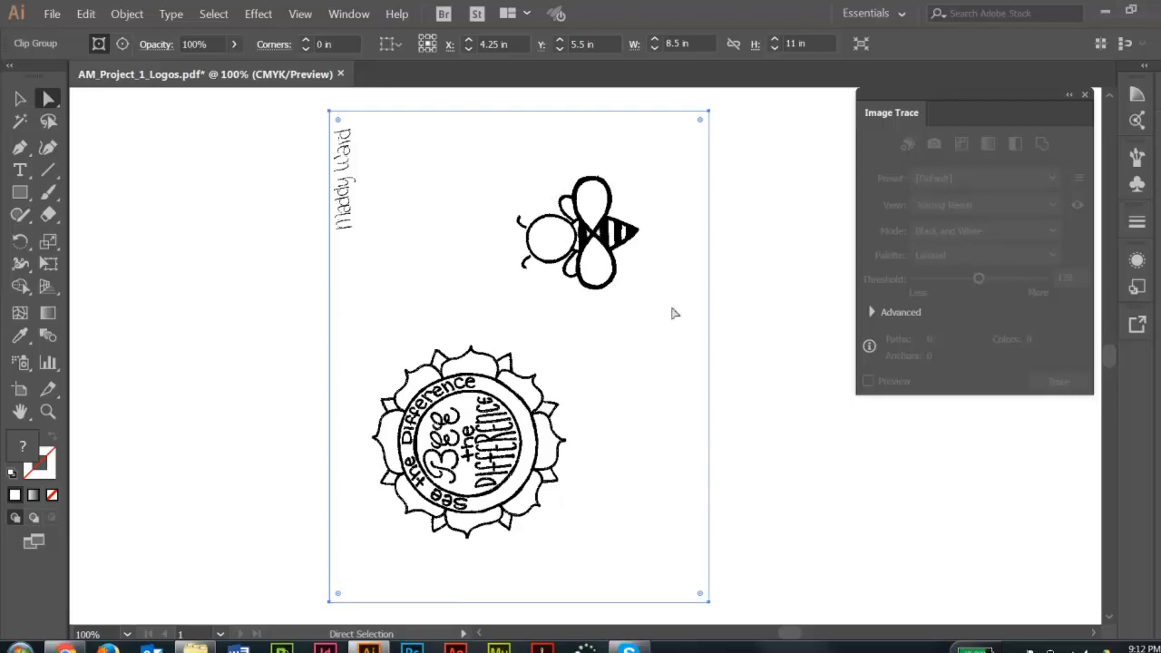
# Rasterize the selected logo page in CMYK at High (300 ppi) with a white background.
pyautogui.click(118, 15)
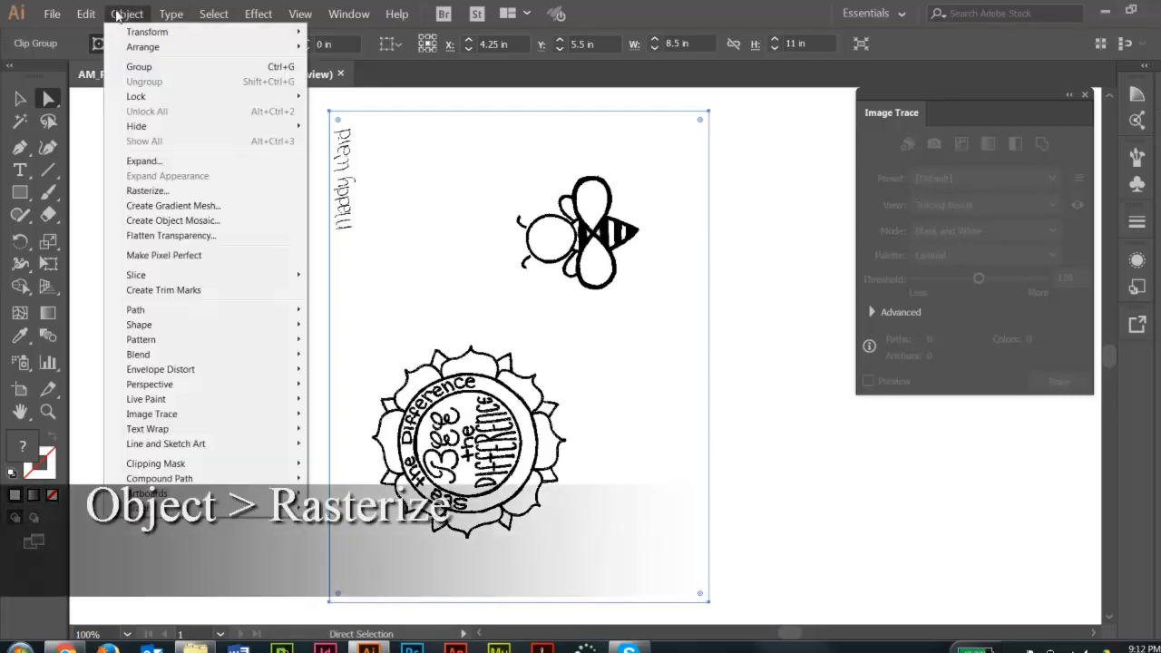
pyautogui.click(147, 191)
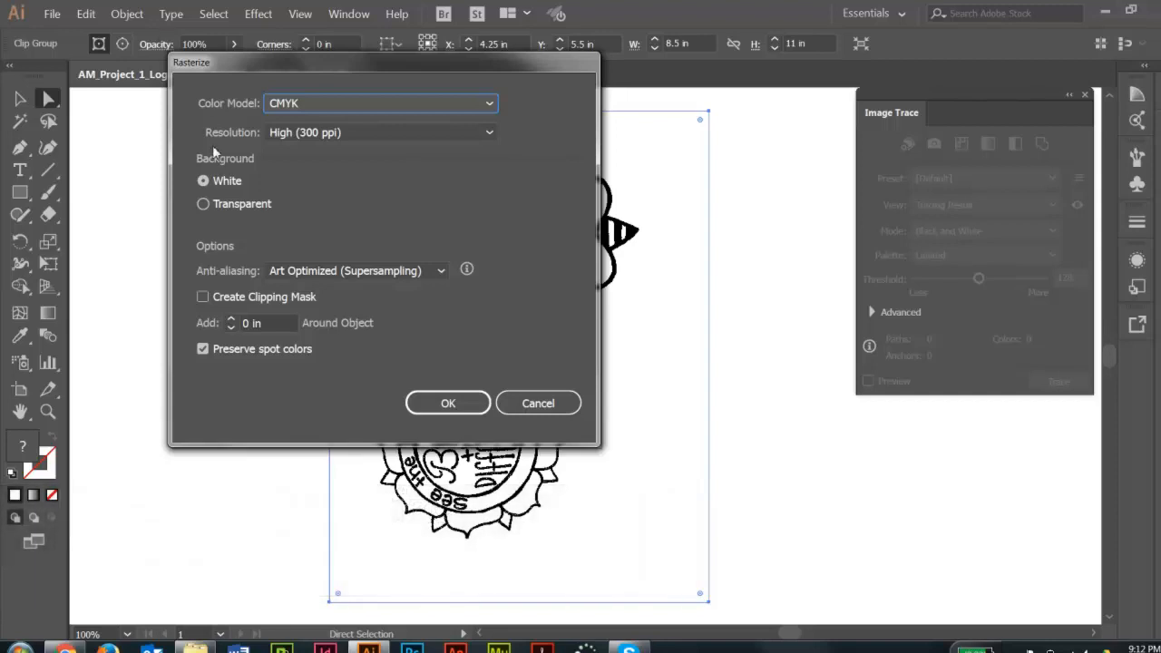
pyautogui.click(225, 182)
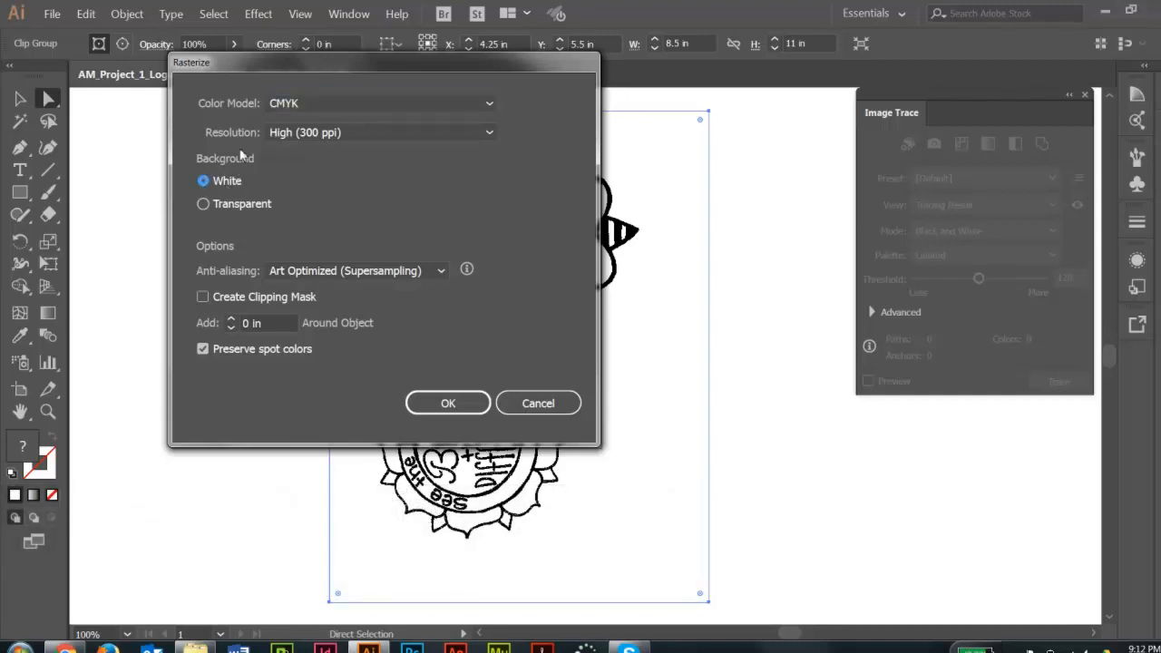
pyautogui.click(348, 132)
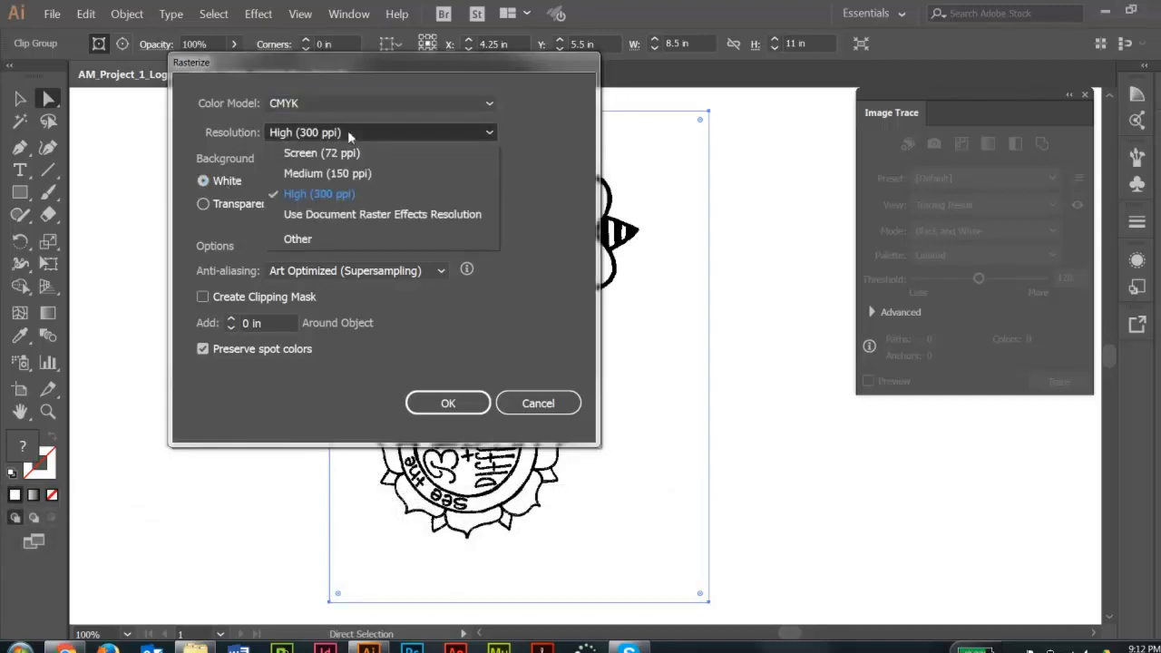
pyautogui.click(337, 193)
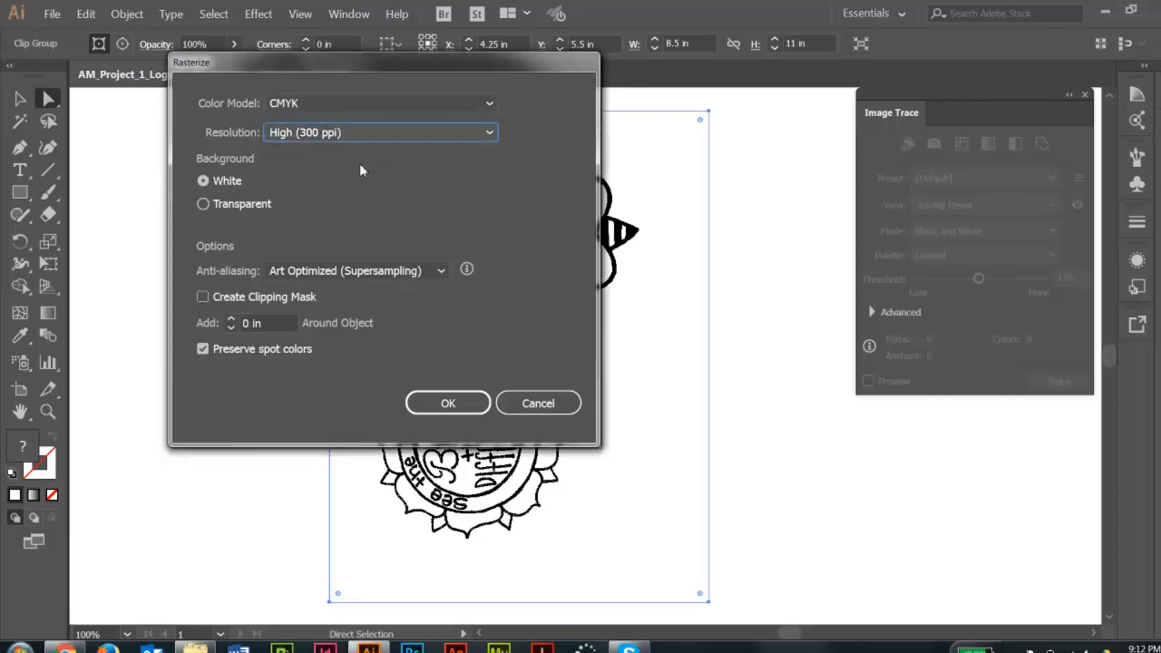
pyautogui.click(469, 407)
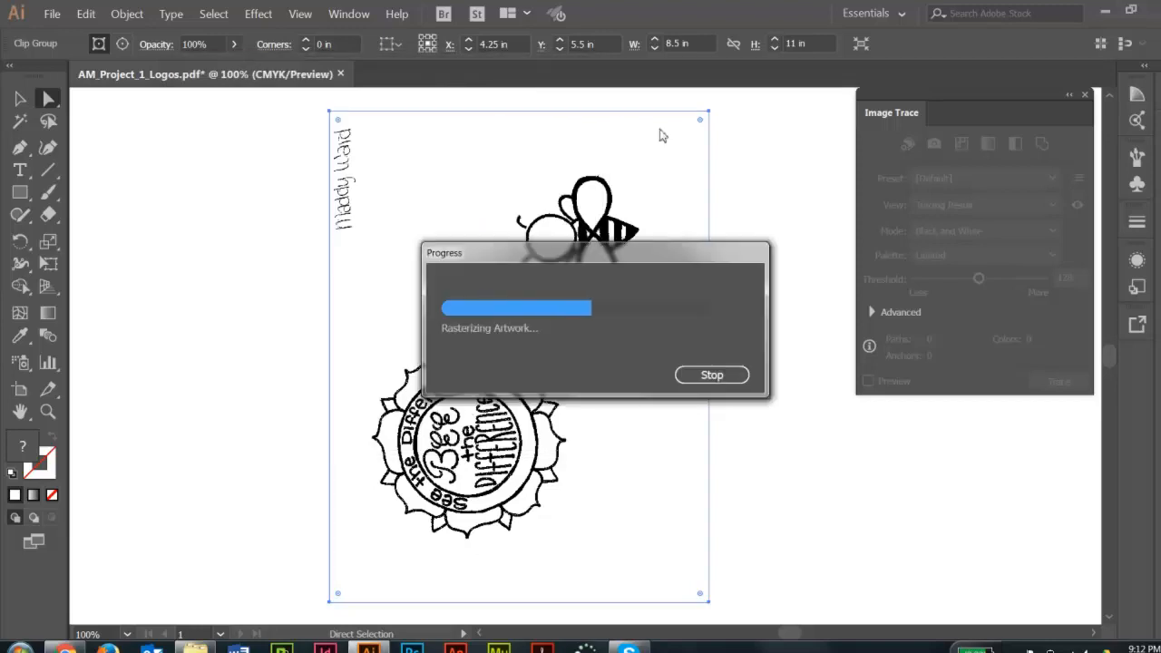
# Inspect the rasterized wing edge of the bee up close, returning to the full page at 100%.
pyautogui.hotkey('ctrl', 'space')
pyautogui.moveTo(579, 151); pyautogui.dragTo(614, 195)
pyautogui.moveTo(511, 327)
pyautogui.mouseDown()
pyautogui.moveTo(553, 394)
pyautogui.moveTo(710, 522)
pyautogui.mouseUp()
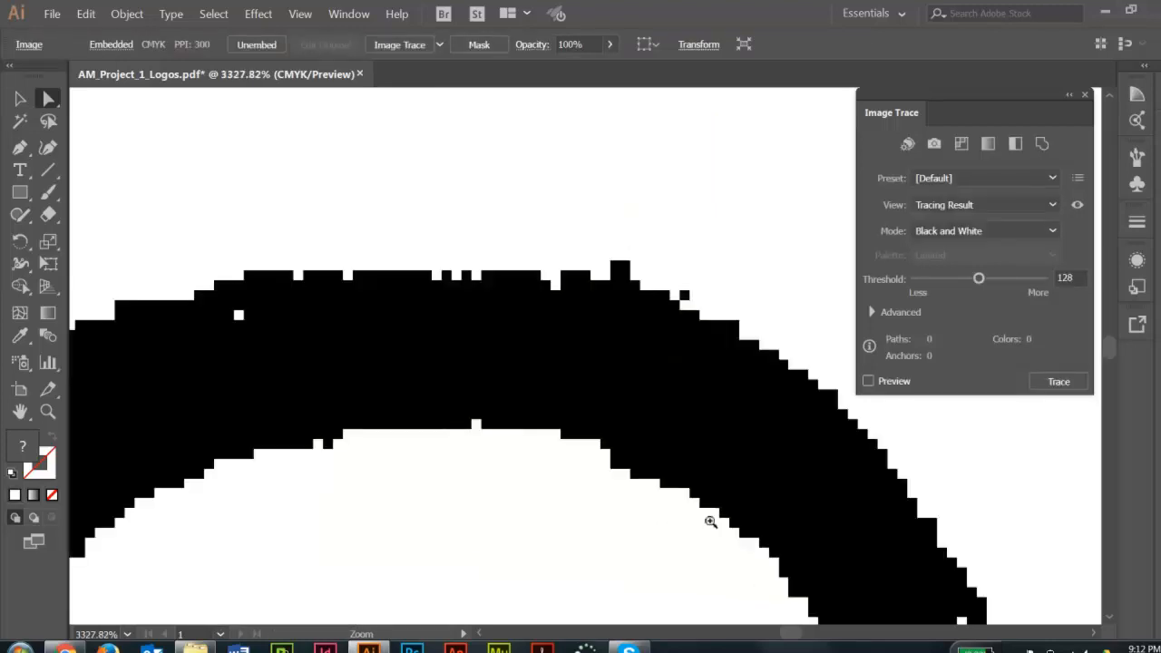
pyautogui.keyDown('ctrl'); pyautogui.keyDown('alt'); pyautogui.click(626, 391); pyautogui.keyUp('alt'); pyautogui.keyUp('ctrl')
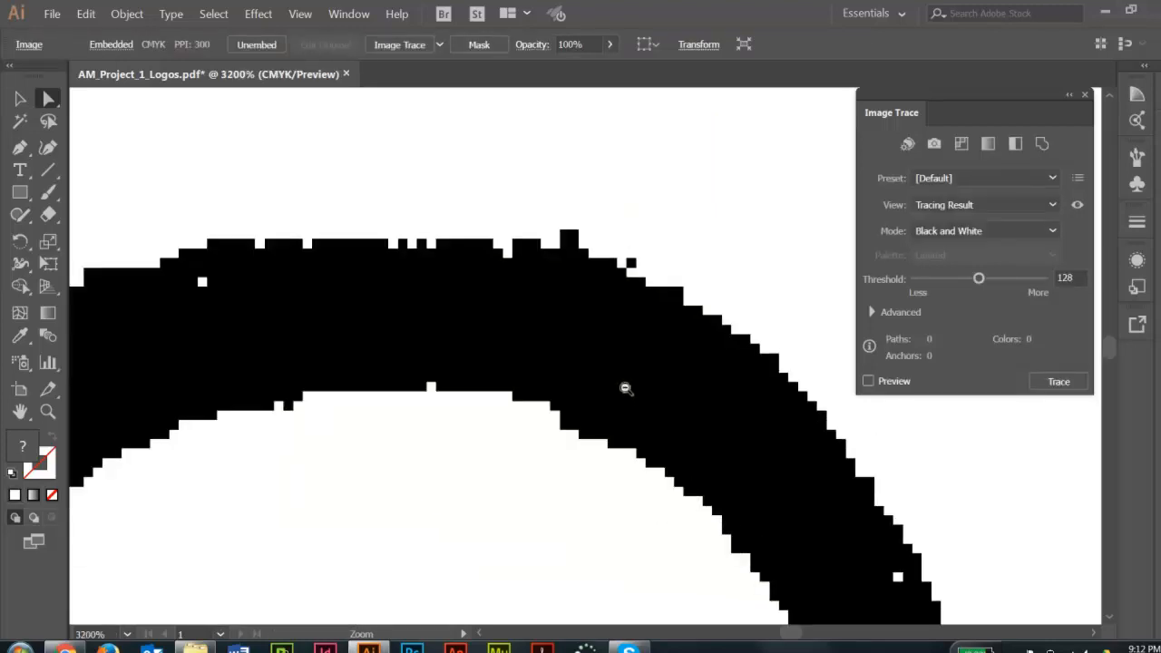
pyautogui.keyDown('ctrl'); pyautogui.keyDown('alt'); pyautogui.click(625, 387); pyautogui.keyUp('alt'); pyautogui.keyUp('ctrl')
pyautogui.keyDown('ctrl'); pyautogui.keyDown('alt'); pyautogui.click(625, 387); pyautogui.keyUp('alt'); pyautogui.keyUp('ctrl')
pyautogui.keyDown('ctrl'); pyautogui.keyDown('alt'); pyautogui.click(625, 388); pyautogui.keyUp('alt'); pyautogui.keyUp('ctrl')
pyautogui.keyDown('ctrl'); pyautogui.keyDown('alt'); pyautogui.click(625, 388); pyautogui.keyUp('alt'); pyautogui.keyUp('ctrl')
pyautogui.keyDown('ctrl'); pyautogui.keyDown('alt'); pyautogui.click(625, 388); pyautogui.keyUp('alt'); pyautogui.keyUp('ctrl')
pyautogui.keyDown('ctrl'); pyautogui.keyDown('alt'); pyautogui.click(625, 389); pyautogui.keyUp('alt'); pyautogui.keyUp('ctrl')
pyautogui.keyDown('ctrl'); pyautogui.keyDown('alt'); pyautogui.click(578, 388); pyautogui.keyUp('alt'); pyautogui.keyUp('ctrl')
pyautogui.moveTo(518, 436); pyautogui.dragTo(589, 322)
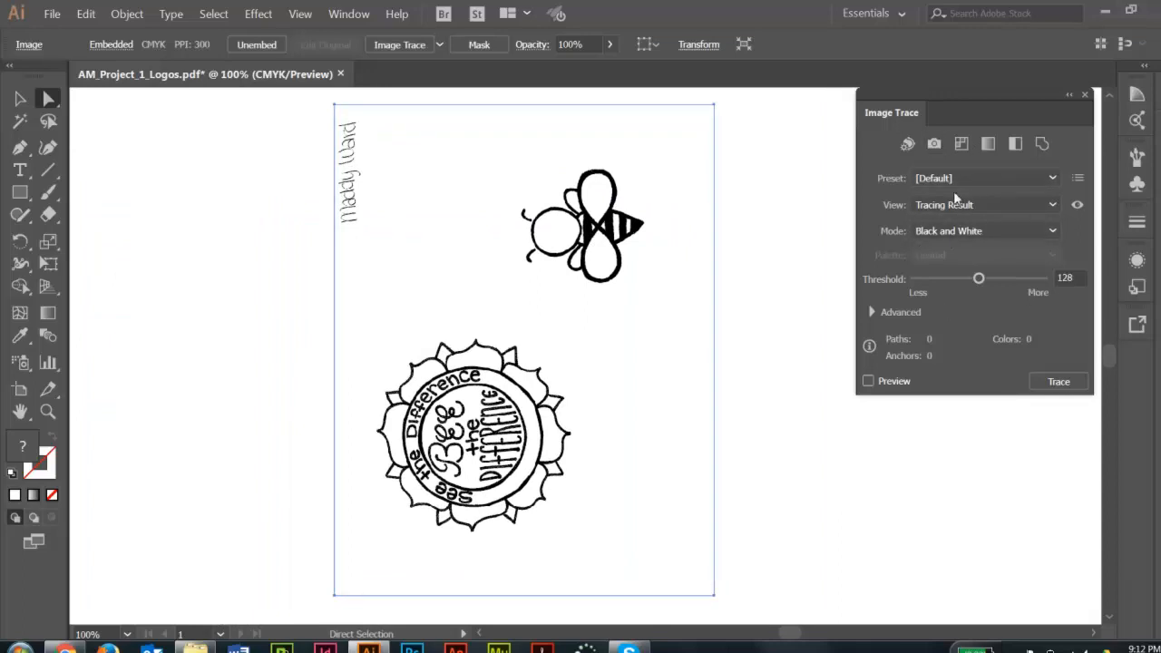
# Trace the rasterized page in Black and White with the preview on and Ignore White enabled.
pyautogui.click(869, 382)
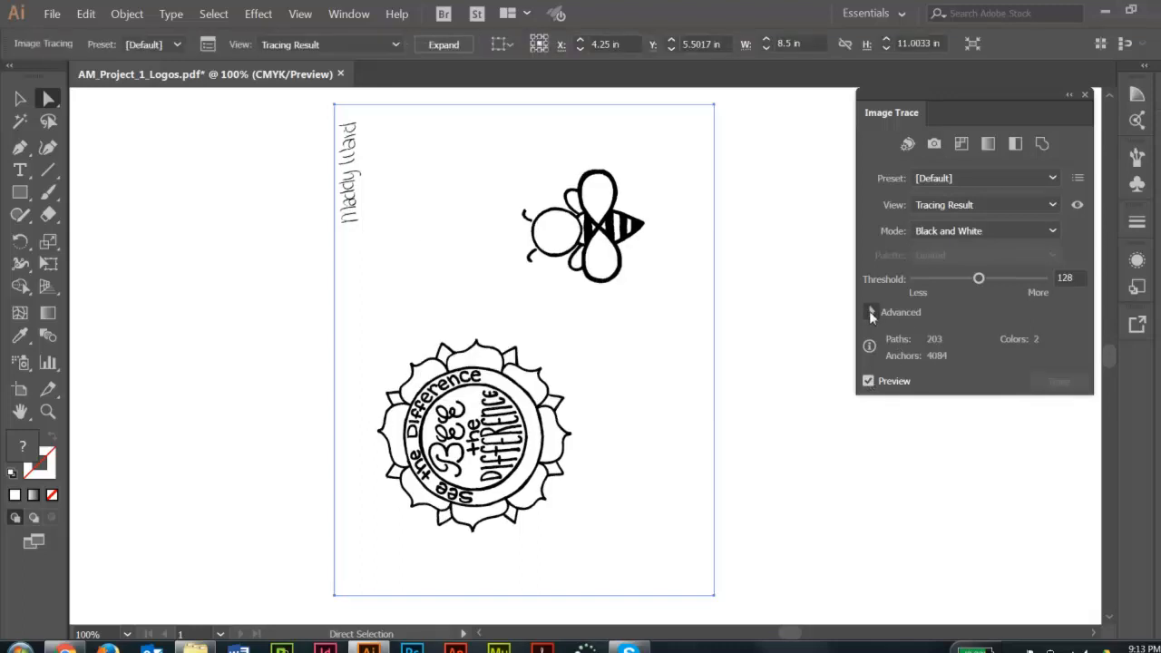
pyautogui.click(872, 312)
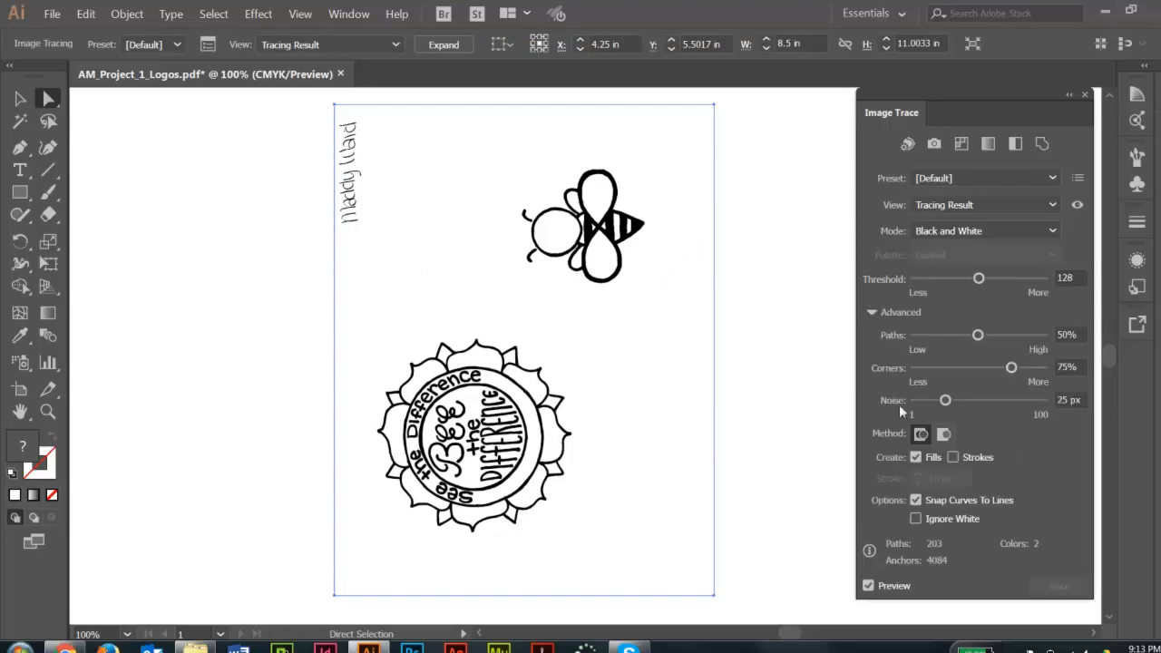
pyautogui.click(916, 520)
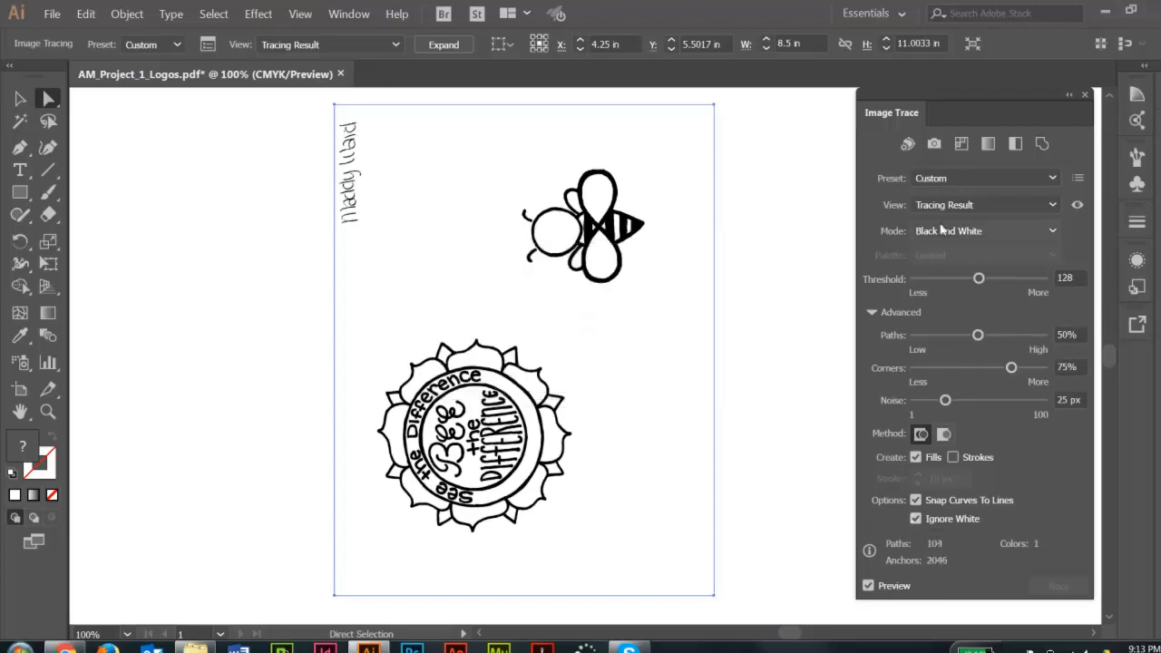
# Try a trace threshold of 170, return it to about mid-range, and expand the tracing into editable vector paths.
pyautogui.moveTo(979, 281); pyautogui.dragTo(1000, 283)
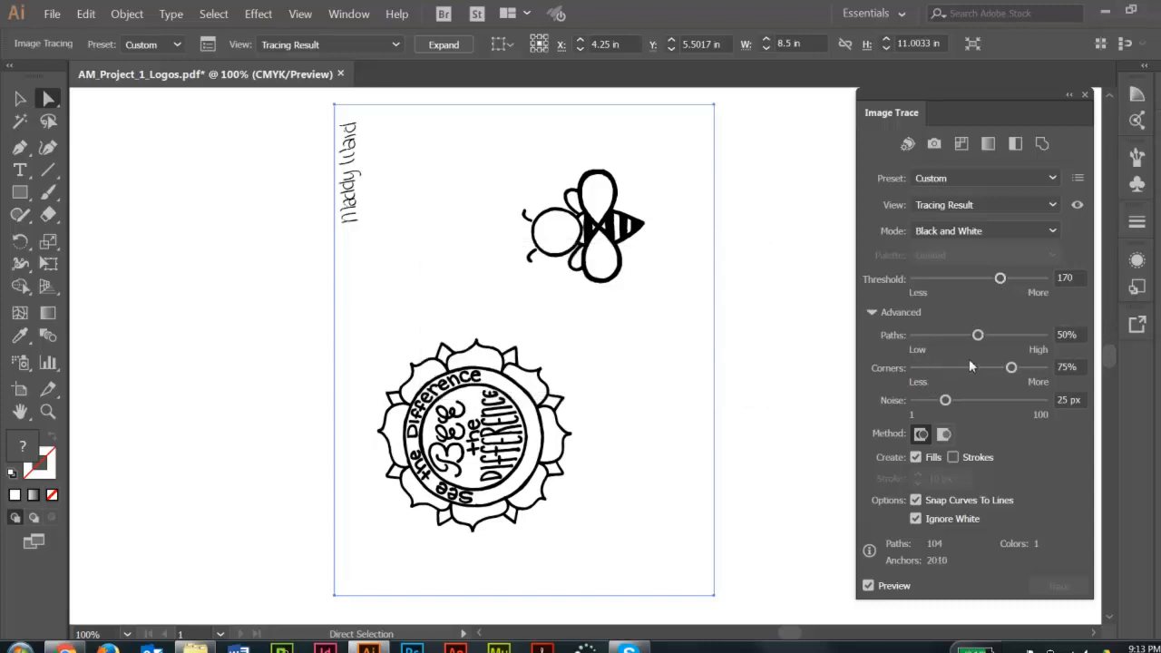
pyautogui.moveTo(1001, 279); pyautogui.dragTo(981, 279)
pyautogui.click(443, 45)
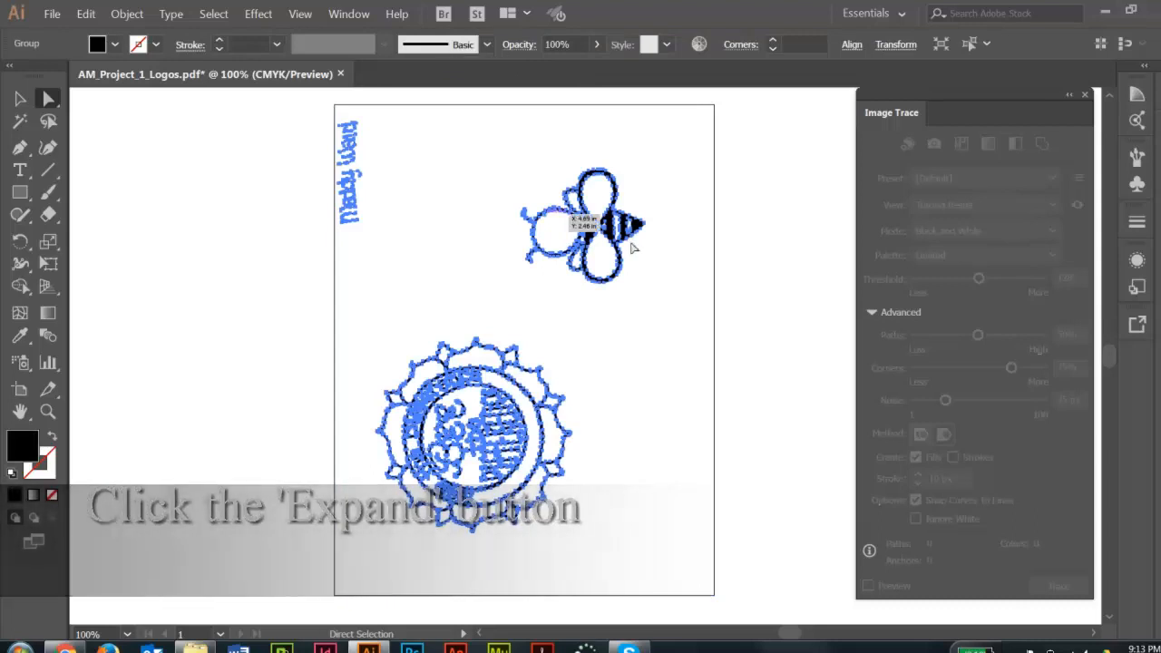
pyautogui.click(768, 243)
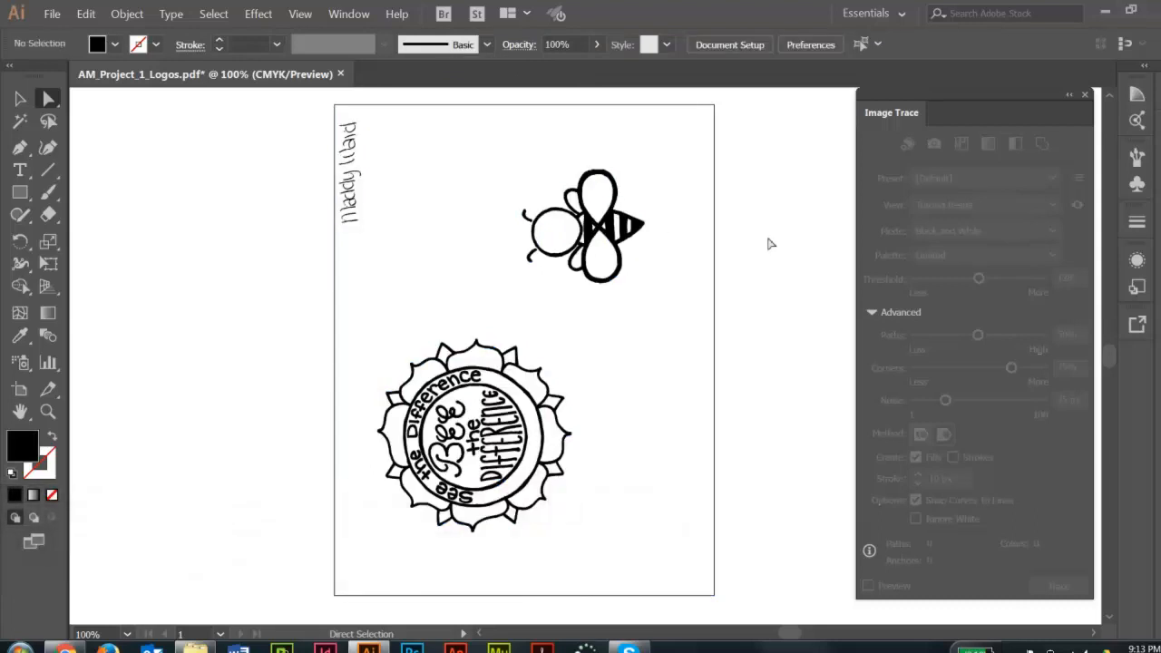
# Separate the bee from the rest of the traced artwork by cutting its paths and pasting them back onto the page.
pyautogui.press('v')
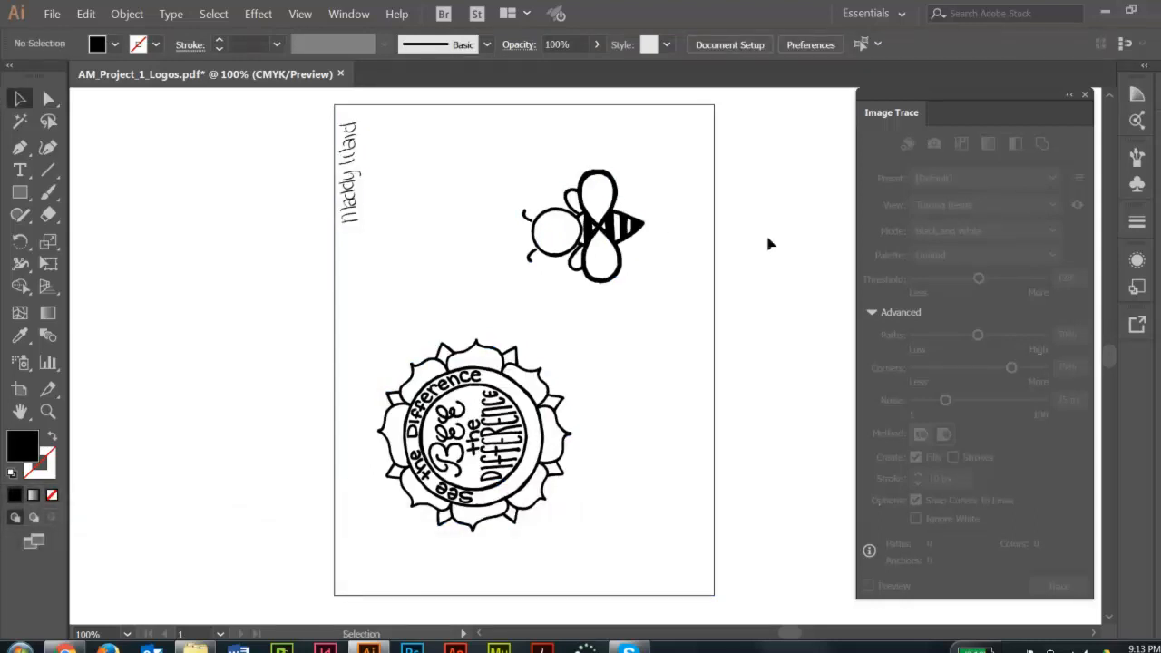
pyautogui.click(631, 227)
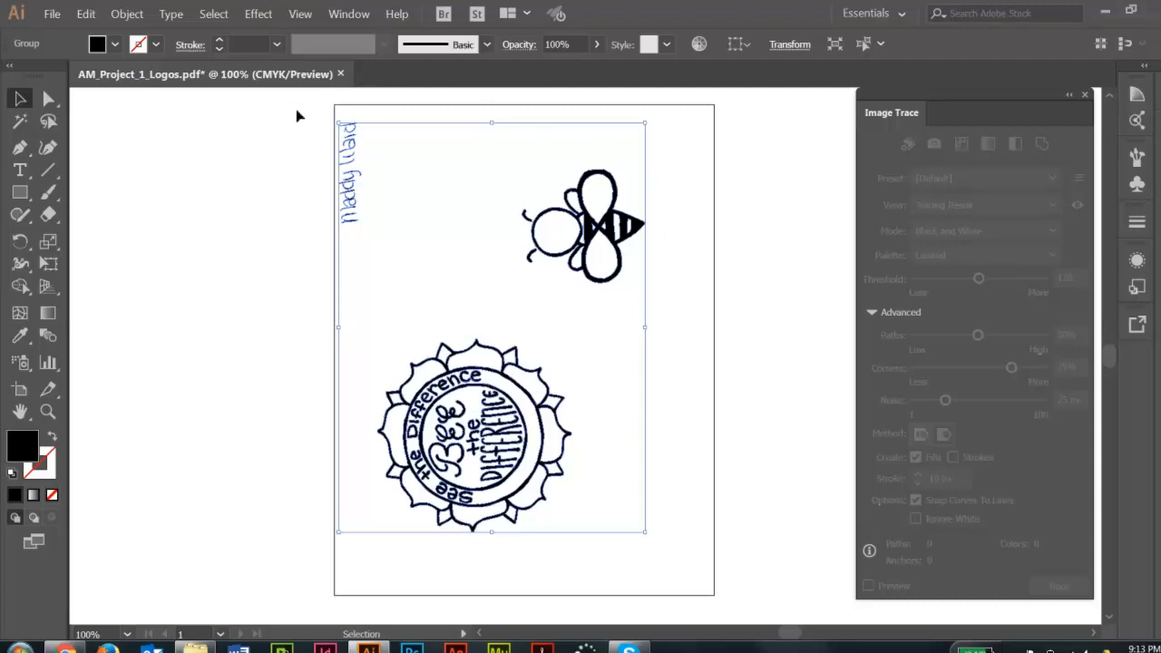
pyautogui.click(47, 99)
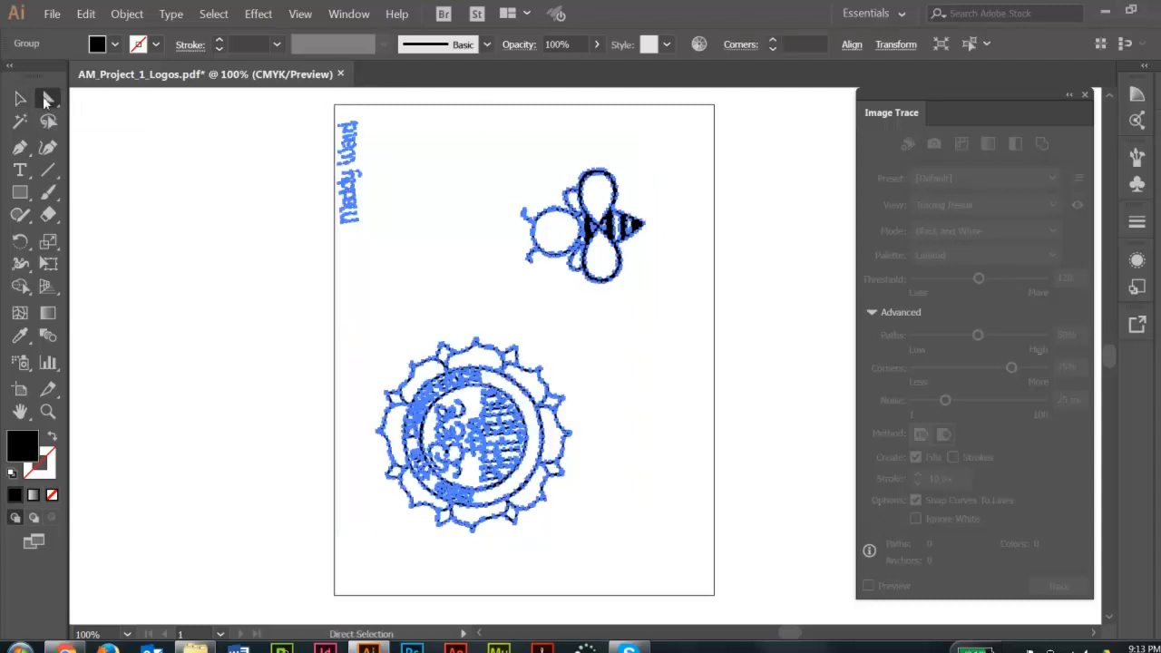
pyautogui.click(691, 144)
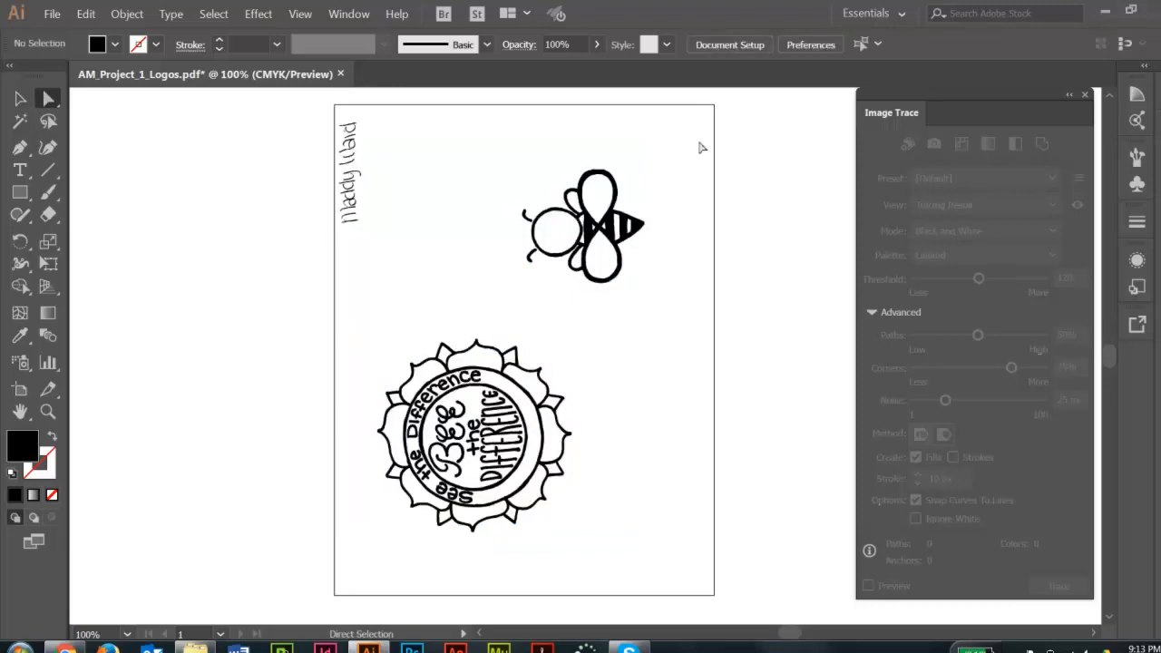
pyautogui.moveTo(689, 139); pyautogui.dragTo(489, 306)
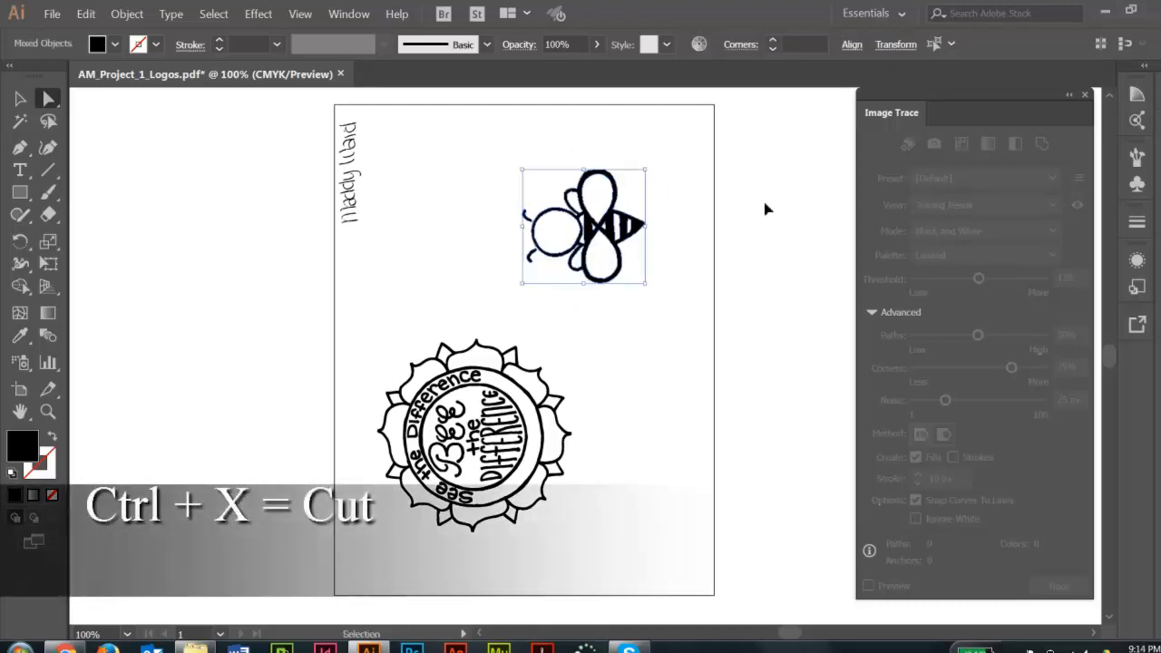
pyautogui.hotkey('ctrl', 'x')
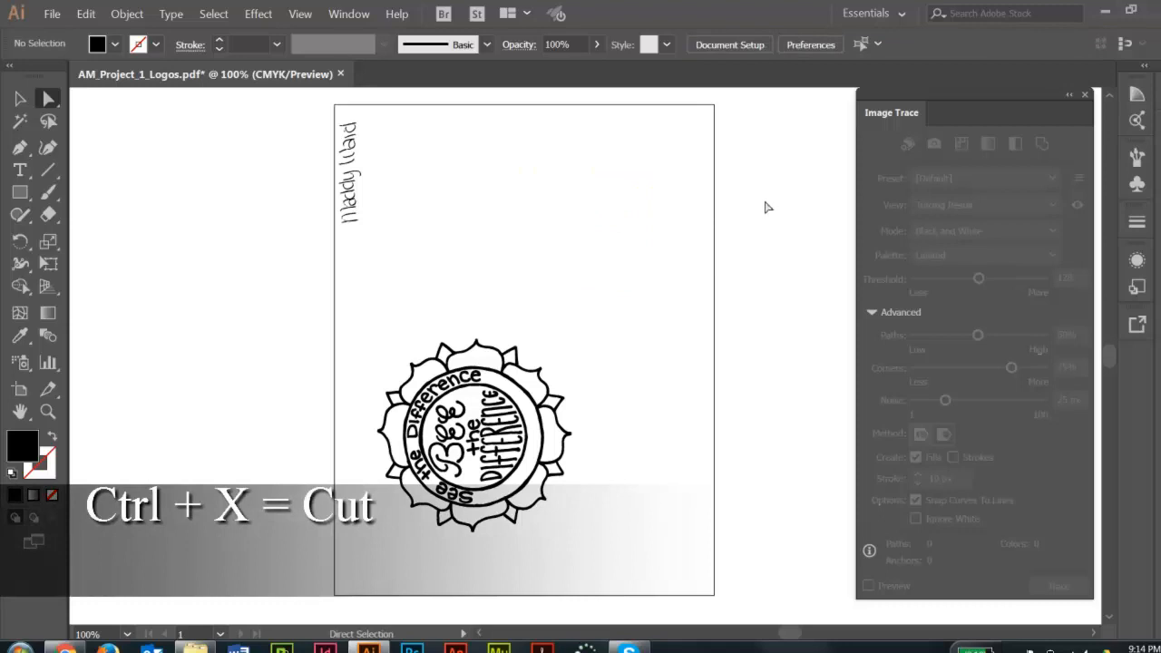
pyautogui.press('ctrl')
pyautogui.hotkey('ctrl', 'v')
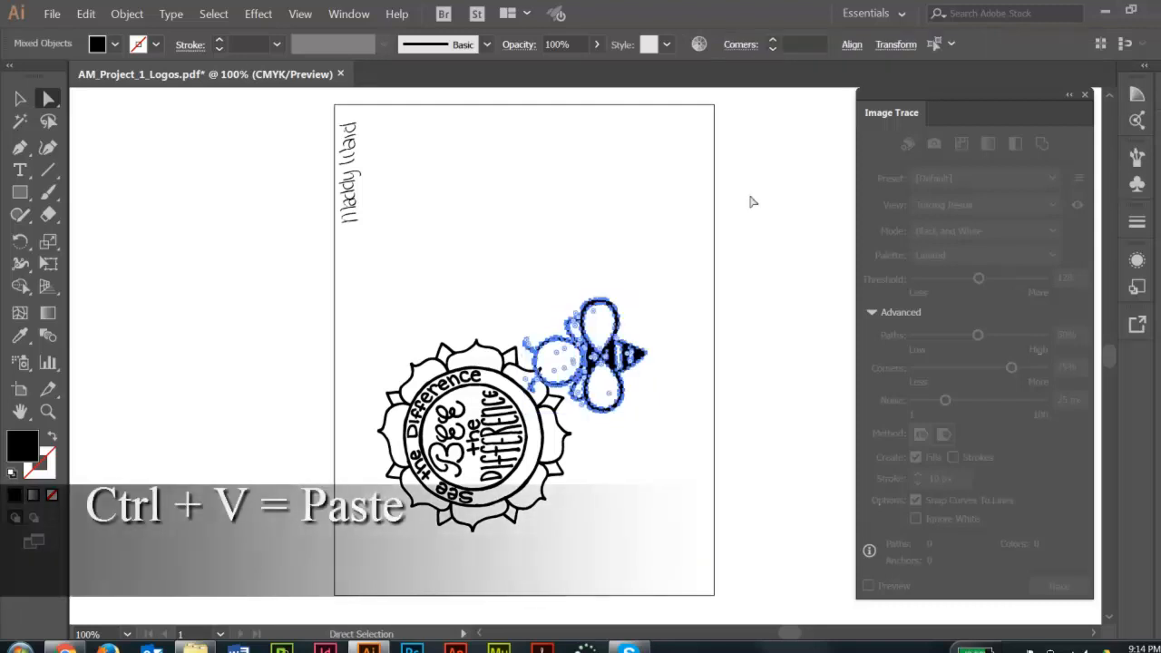
# Rotate the pasted bee to 270° so its head points up, and move it to the upper middle of the page.
pyautogui.click(20, 98)
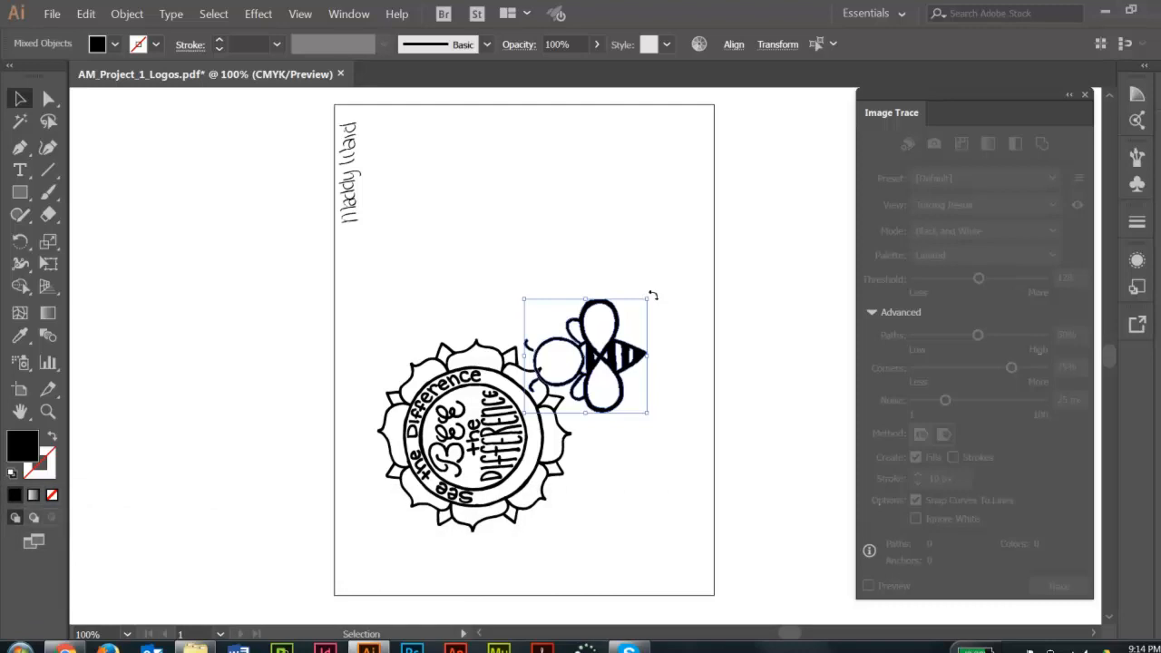
pyautogui.moveTo(653, 296); pyautogui.dragTo(664, 408)
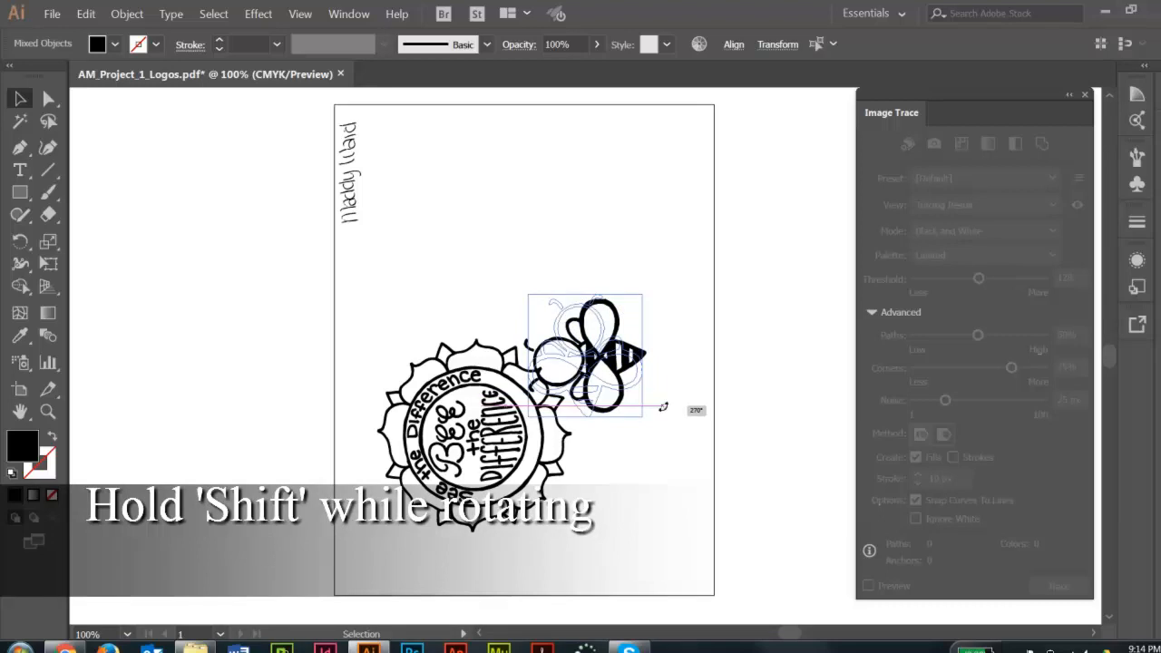
pyautogui.moveTo(664, 407); pyautogui.dragTo(534, 219)
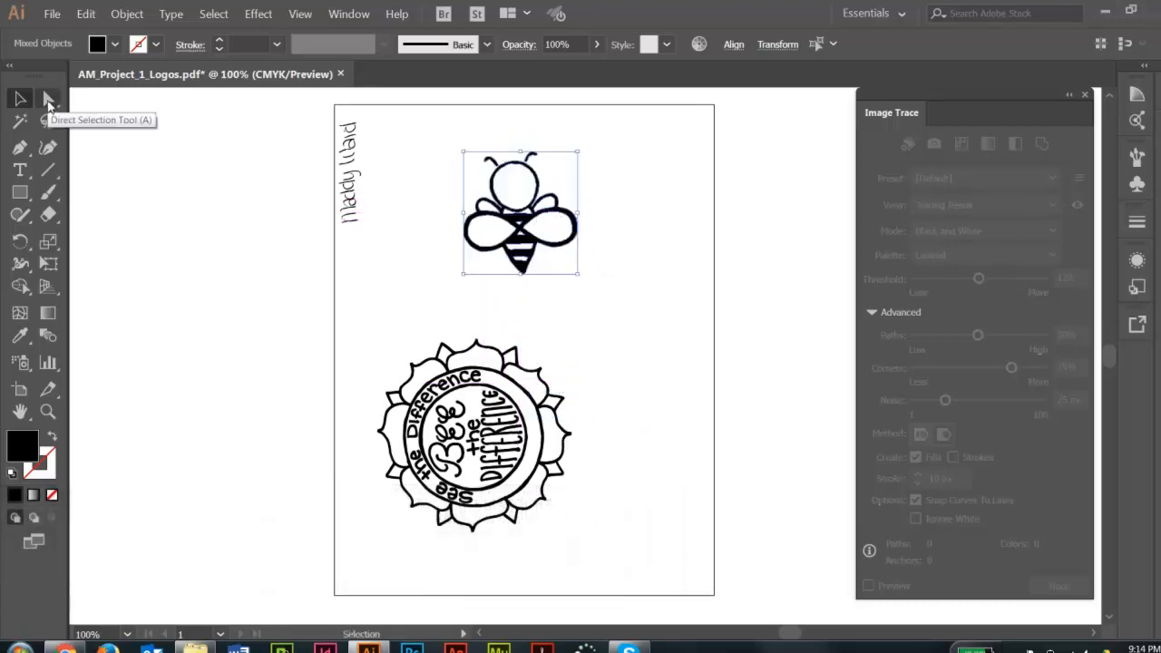
# Separate the round flower emblem from the traced artwork by cutting all its paths and pasting them back.
pyautogui.click(49, 99)
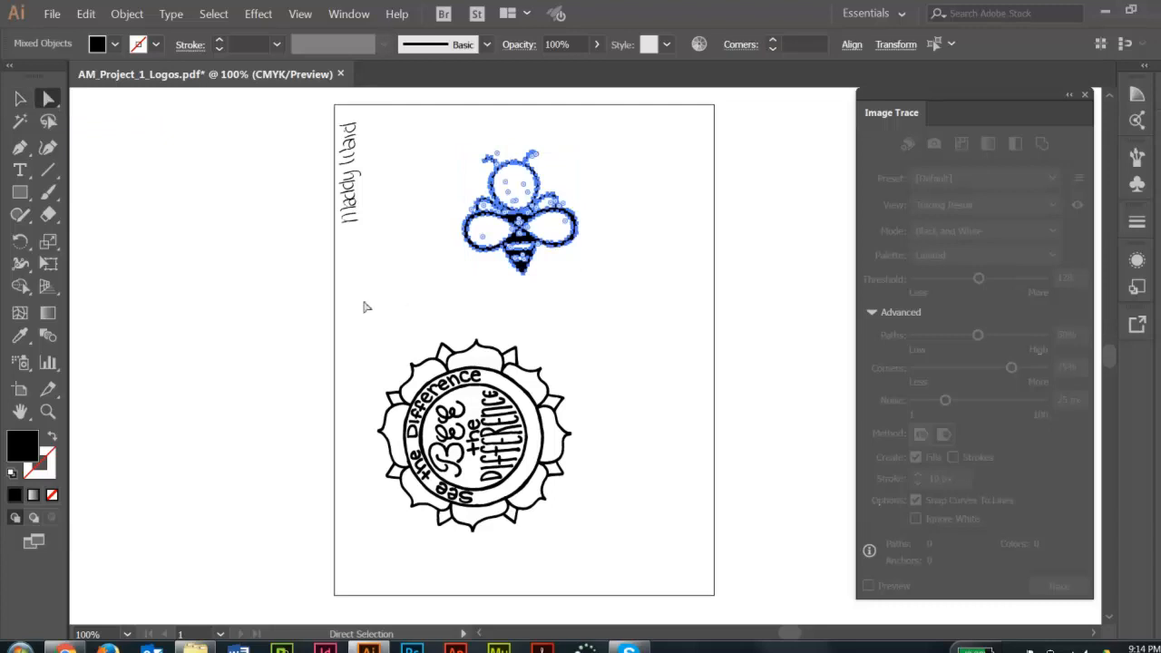
pyautogui.moveTo(346, 324); pyautogui.dragTo(625, 568)
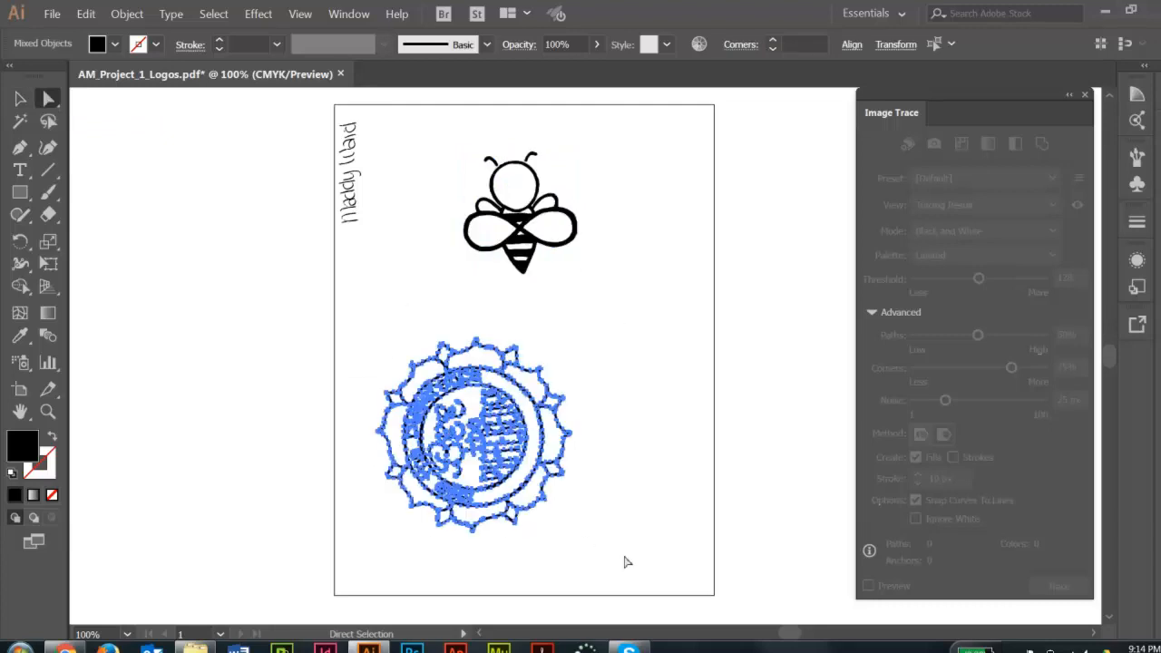
pyautogui.hotkey('ctrl', 'x')
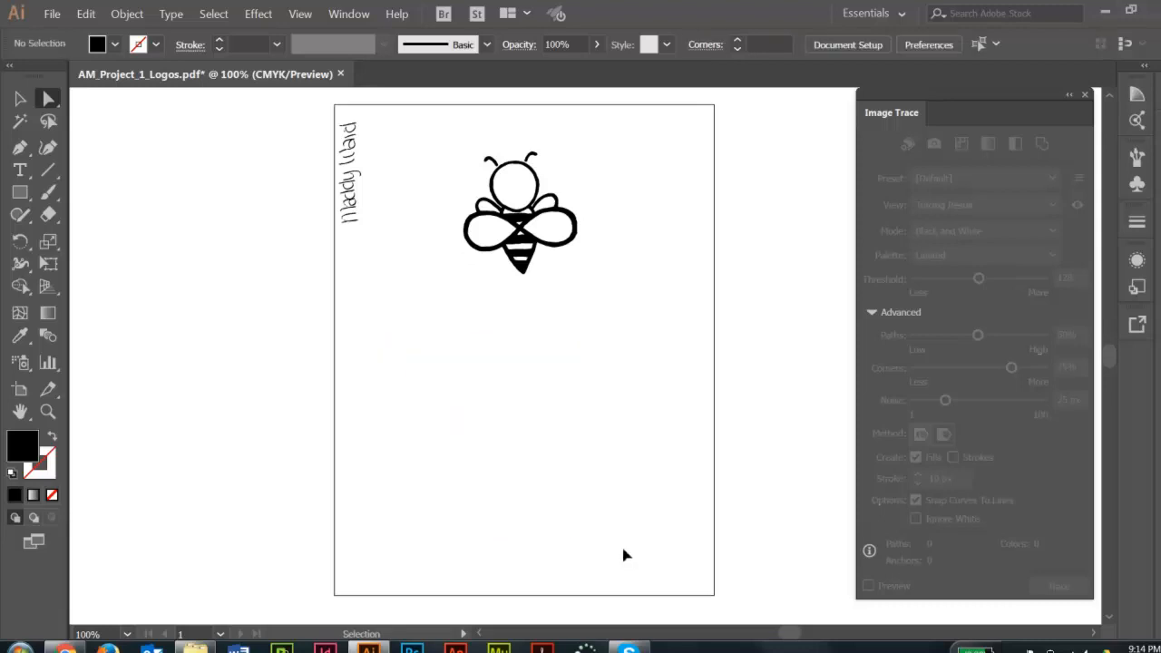
pyautogui.hotkey('ctrl', 'v')
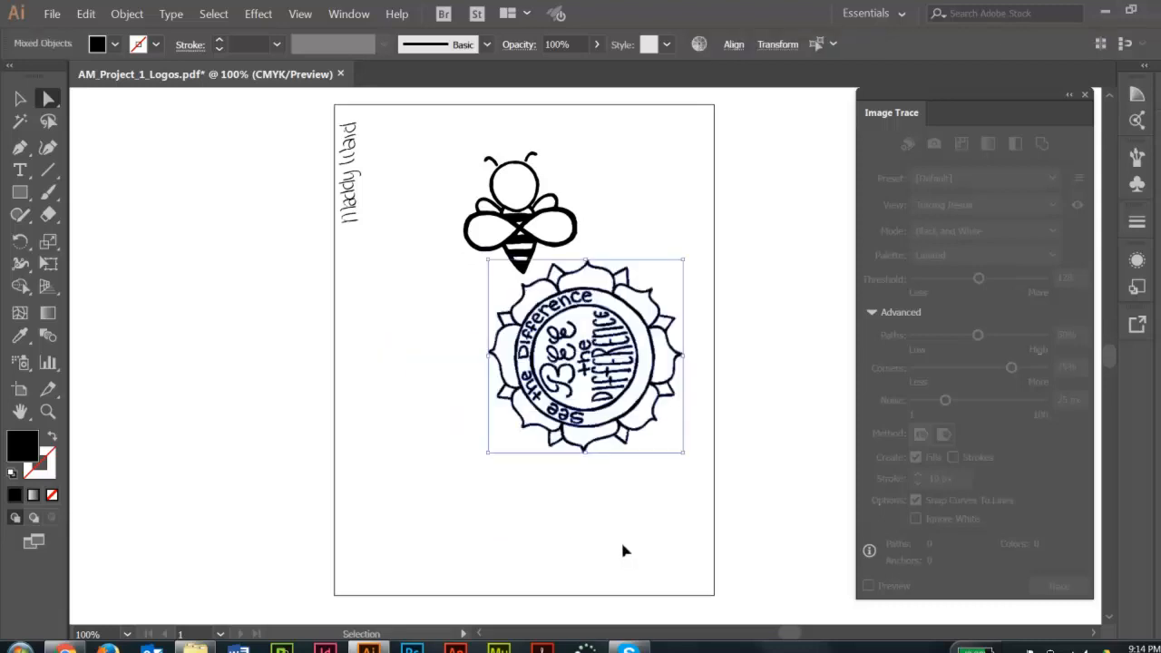
pyautogui.press('a')
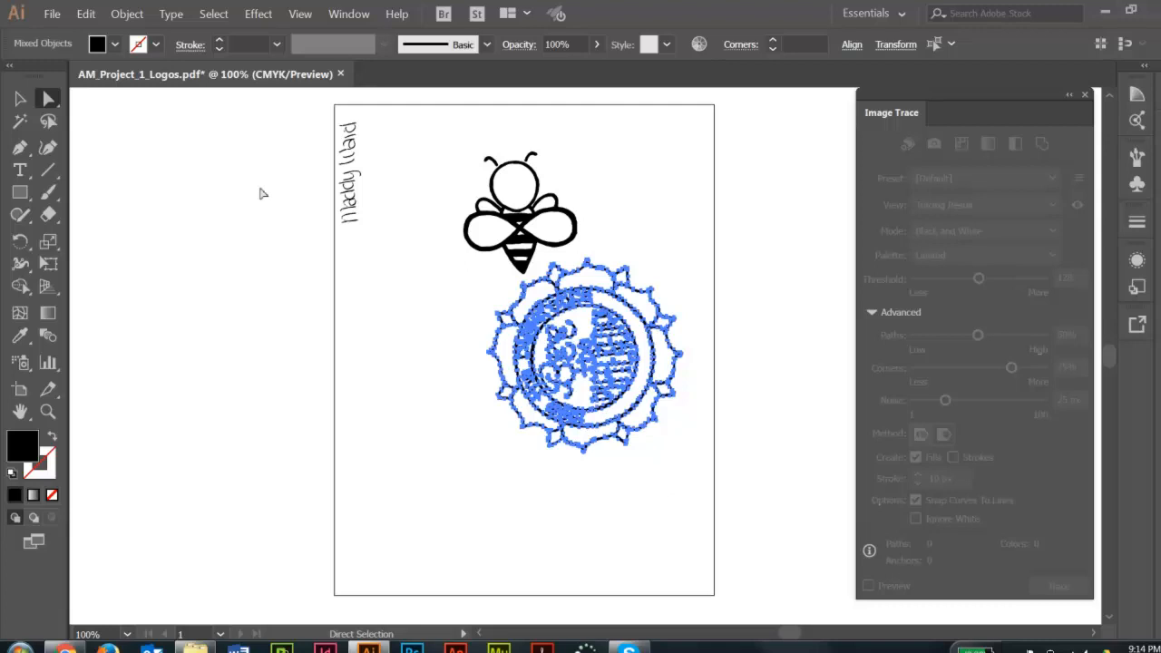
# Rotate the flower emblem a quarter turn clockwise so its lettering reads upright, and move it below the bee.
pyautogui.click(22, 99)
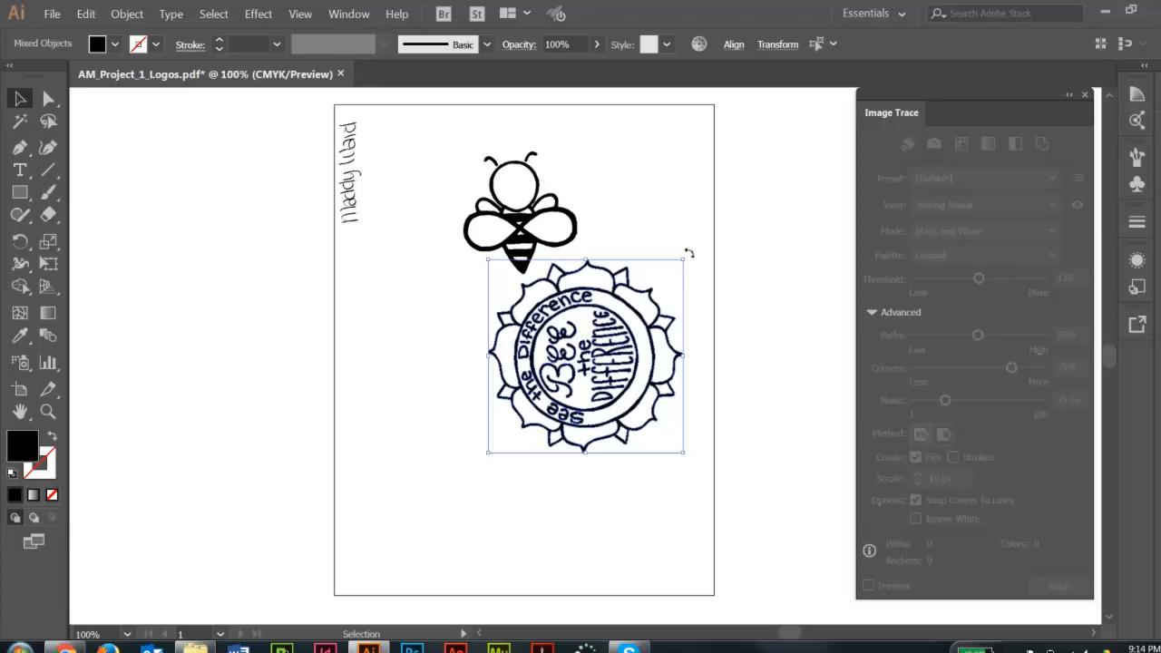
pyautogui.moveTo(689, 254); pyautogui.dragTo(698, 467)
pyautogui.moveTo(640, 318); pyautogui.dragTo(579, 400)
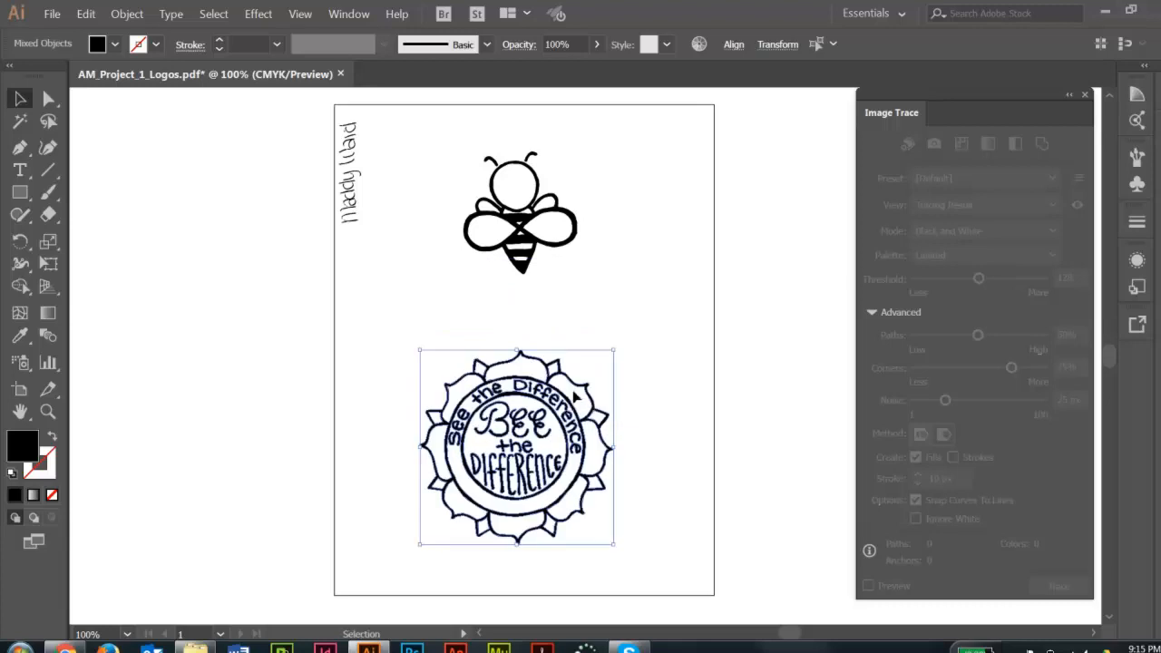
# Delete the handwritten name along the page's left edge.
pyautogui.press('a')
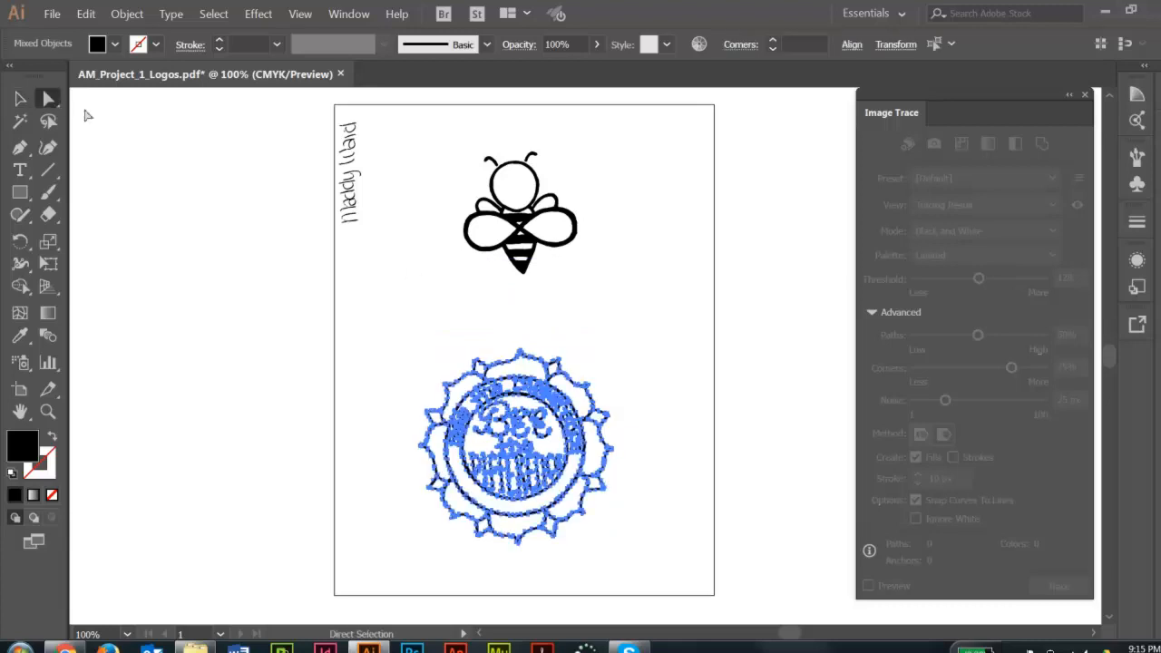
pyautogui.click(277, 97)
pyautogui.moveTo(271, 93); pyautogui.dragTo(505, 336)
pyautogui.press('Delete')
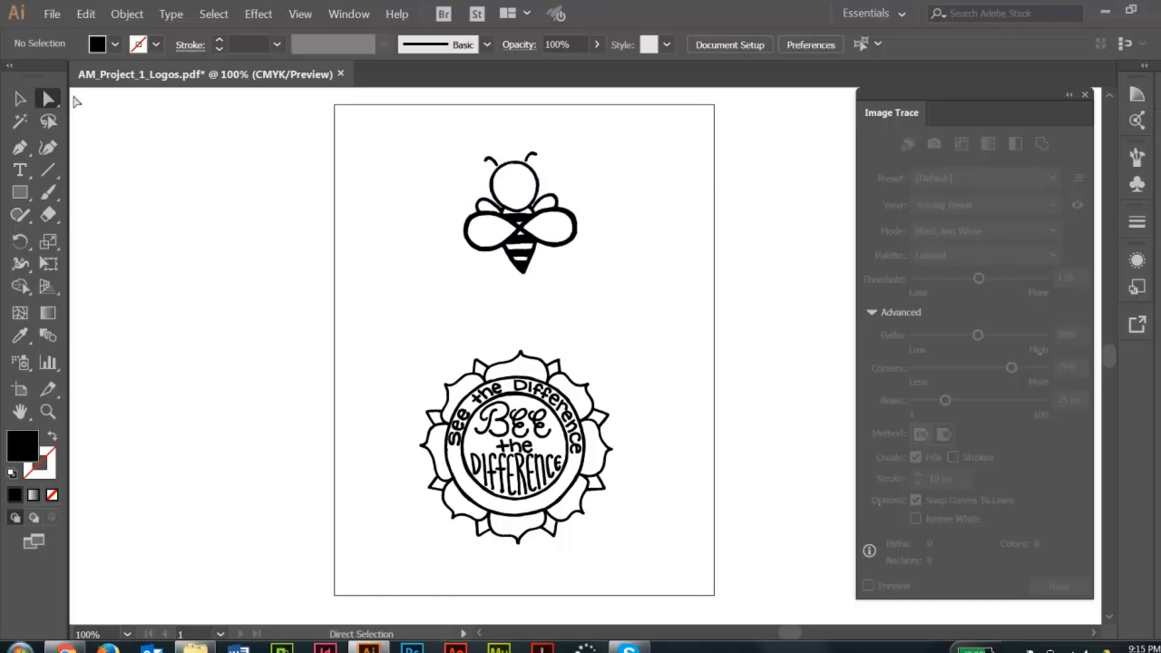
# Group all the paths that make up the bee into one object.
pyautogui.click(20, 99)
pyautogui.click(554, 367)
pyautogui.click(517, 310)
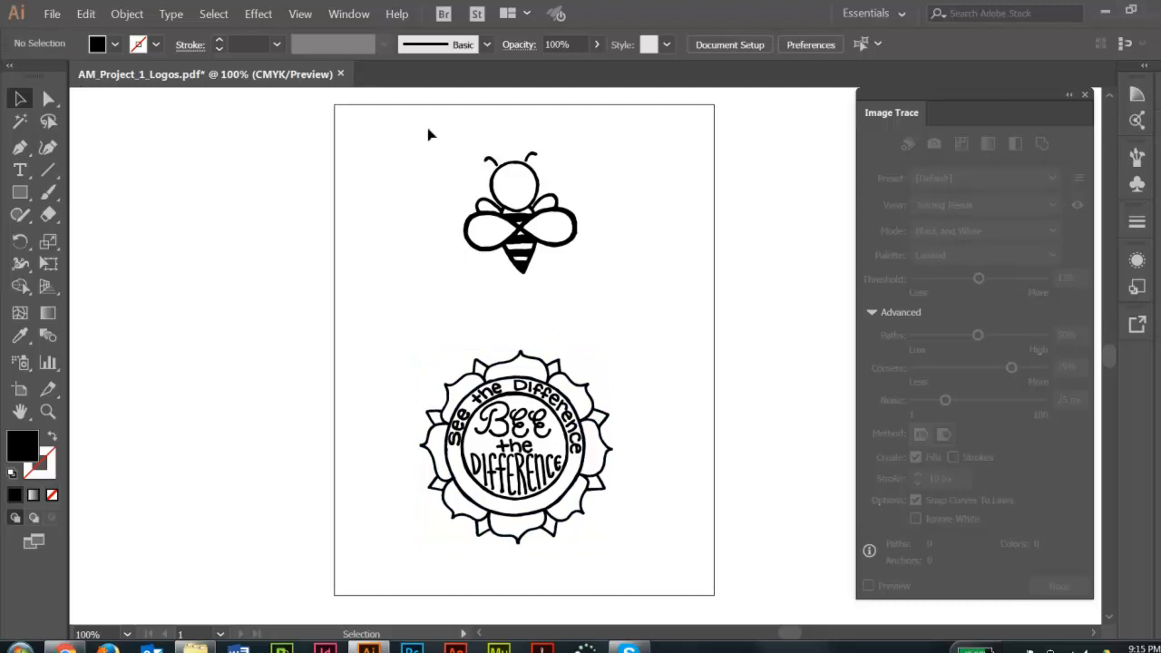
pyautogui.moveTo(409, 125); pyautogui.dragTo(627, 299)
pyautogui.click(48, 98)
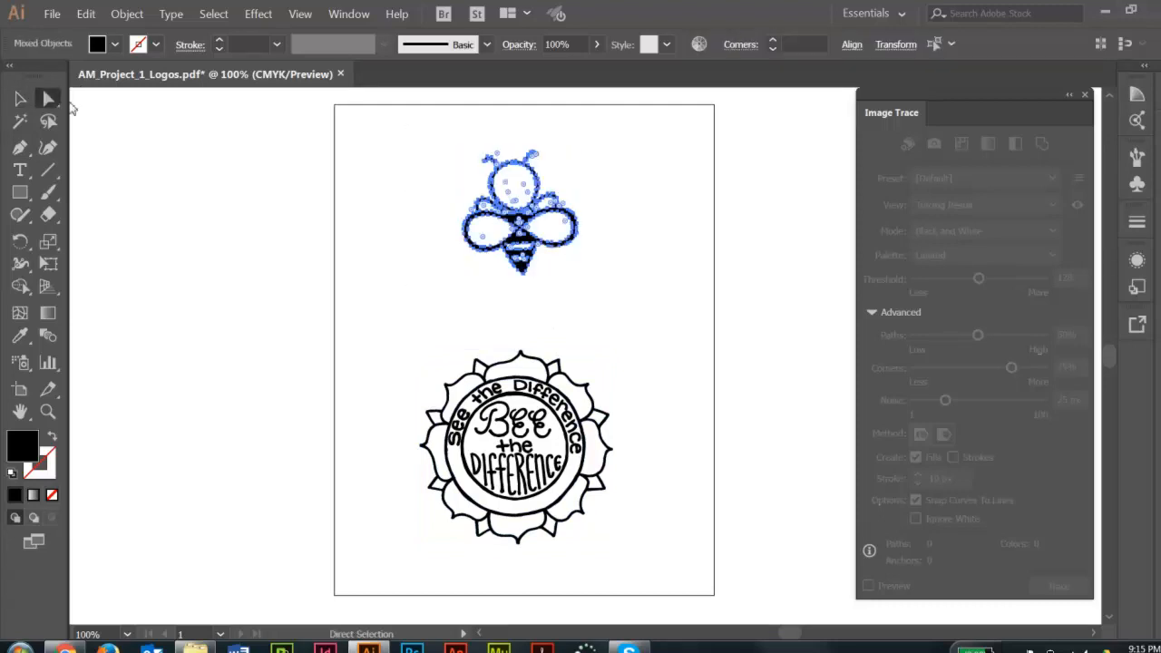
pyautogui.moveTo(427, 125); pyautogui.dragTo(630, 303)
pyautogui.hotkey('ctrl', 'g')
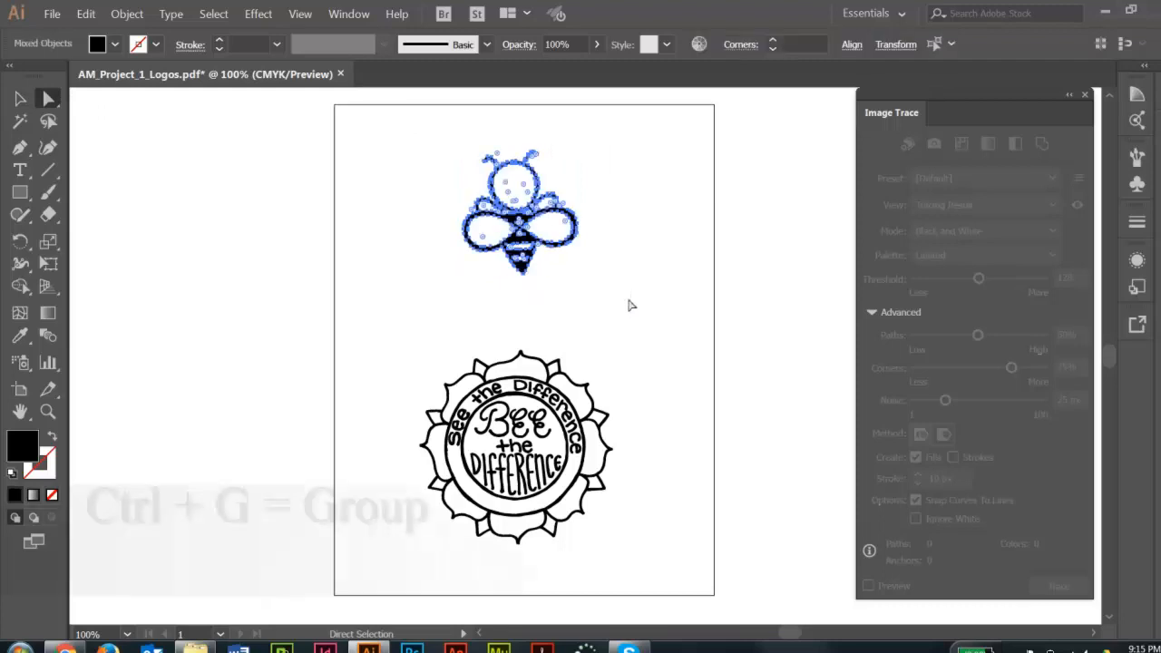
pyautogui.hotkey('ctrl', 'g')
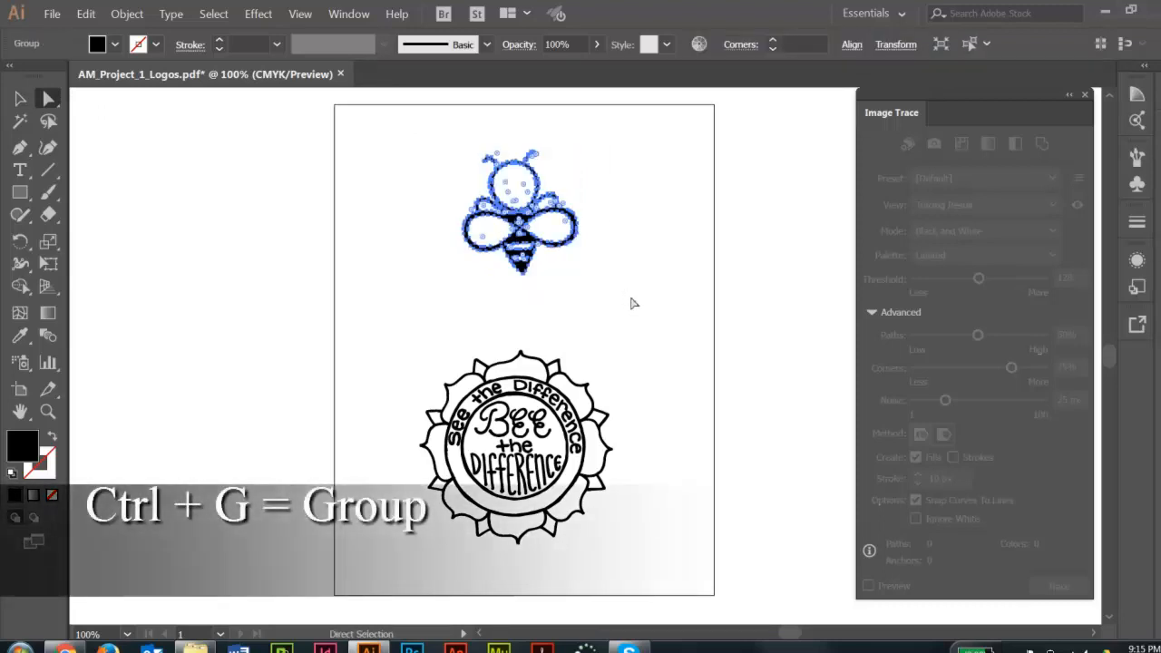
# Group all the paths of the round flower emblem, including its lettering, into one object.
pyautogui.moveTo(372, 325); pyautogui.dragTo(669, 581)
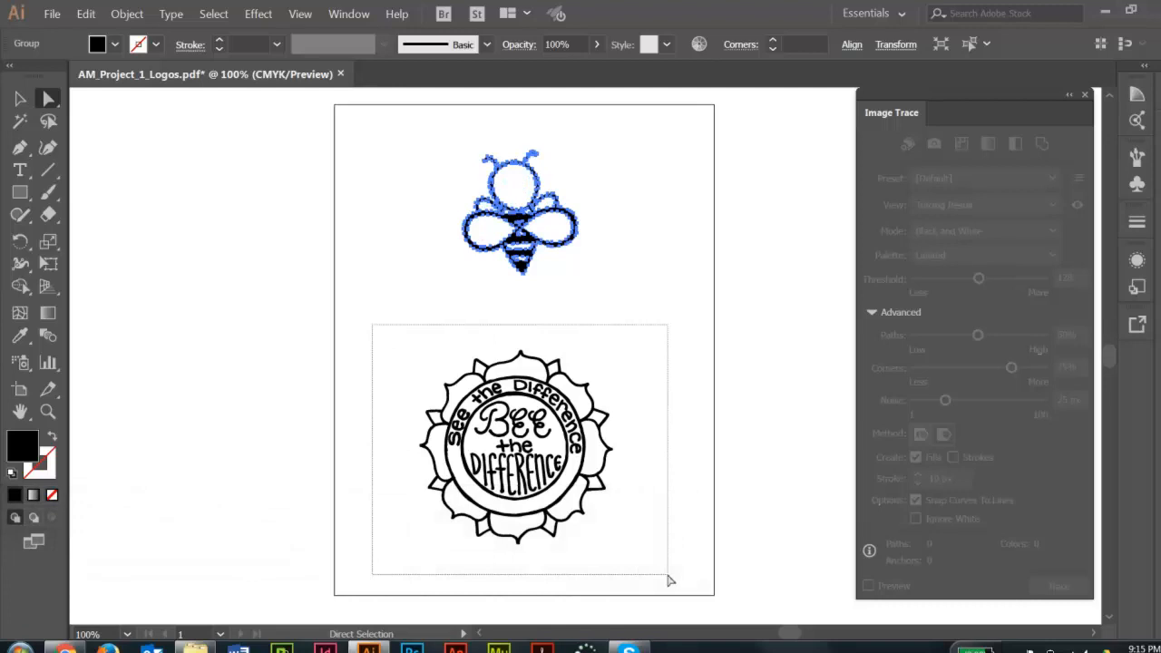
pyautogui.moveTo(670, 581); pyautogui.dragTo(669, 581)
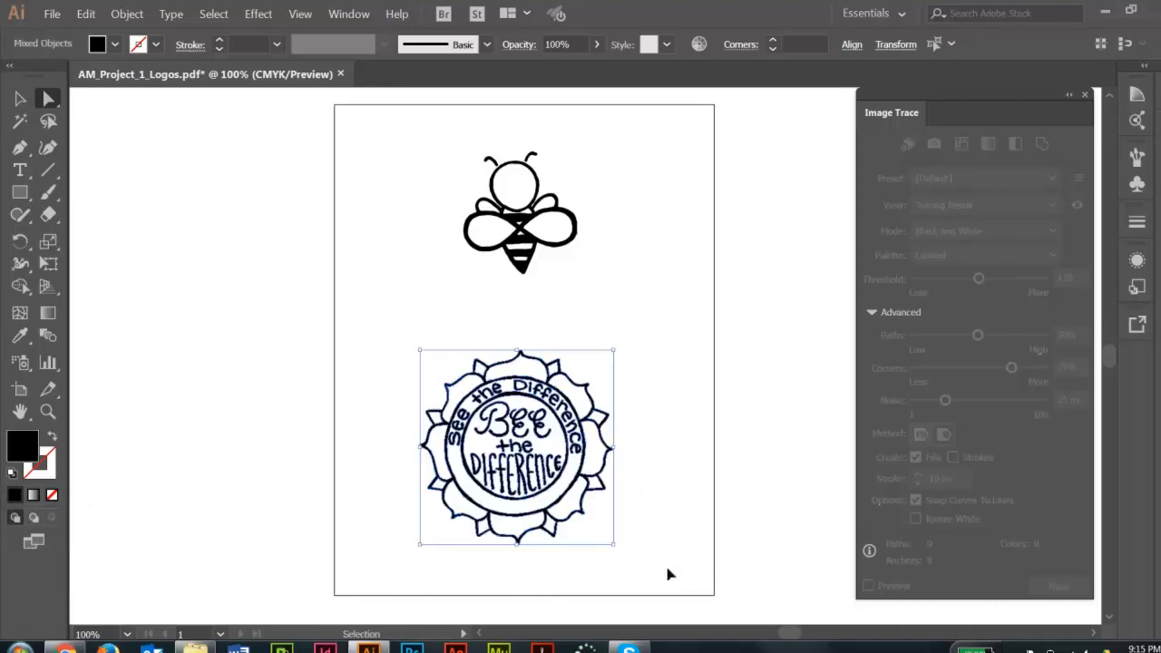
pyautogui.hotkey('ctrl', 'g')
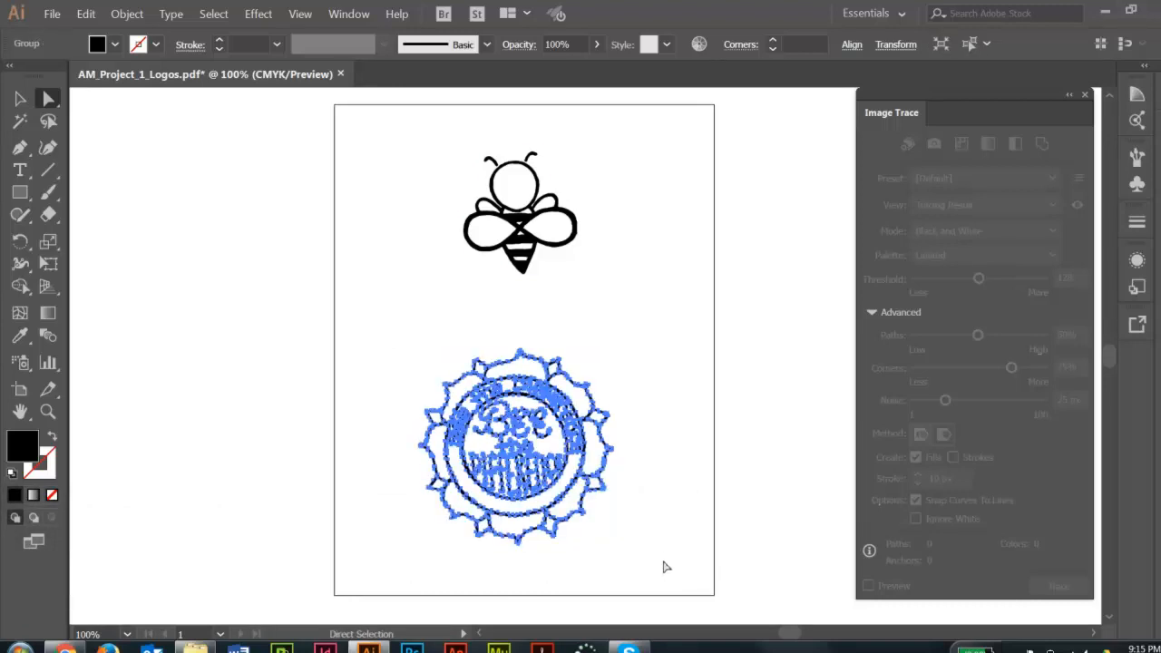
# Shift the grouped bee slightly down and the grouped flower emblem slightly up and to the right, leaving nothing selected.
pyautogui.click(20, 98)
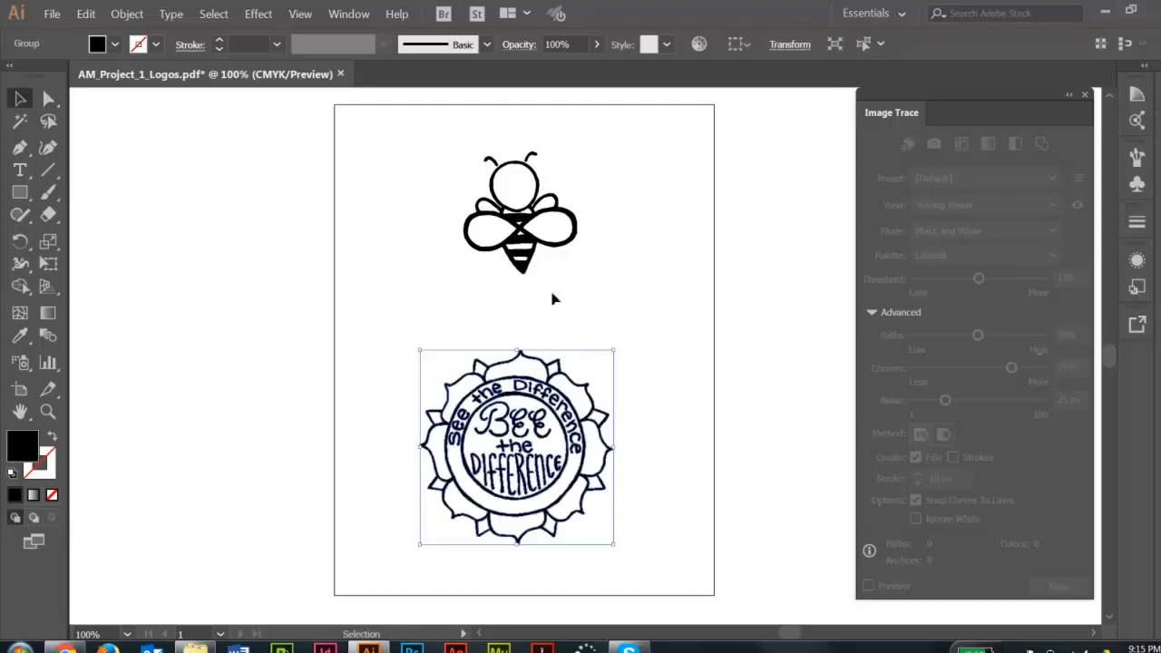
pyautogui.click(529, 243)
pyautogui.moveTo(529, 243)
pyautogui.mouseDown()
pyautogui.moveTo(575, 242)
pyautogui.moveTo(528, 227)
pyautogui.moveTo(546, 247)
pyautogui.mouseUp()
pyautogui.moveTo(589, 373)
pyautogui.mouseDown()
pyautogui.moveTo(628, 361)
pyautogui.moveTo(577, 370)
pyautogui.mouseUp()
pyautogui.click(502, 121)
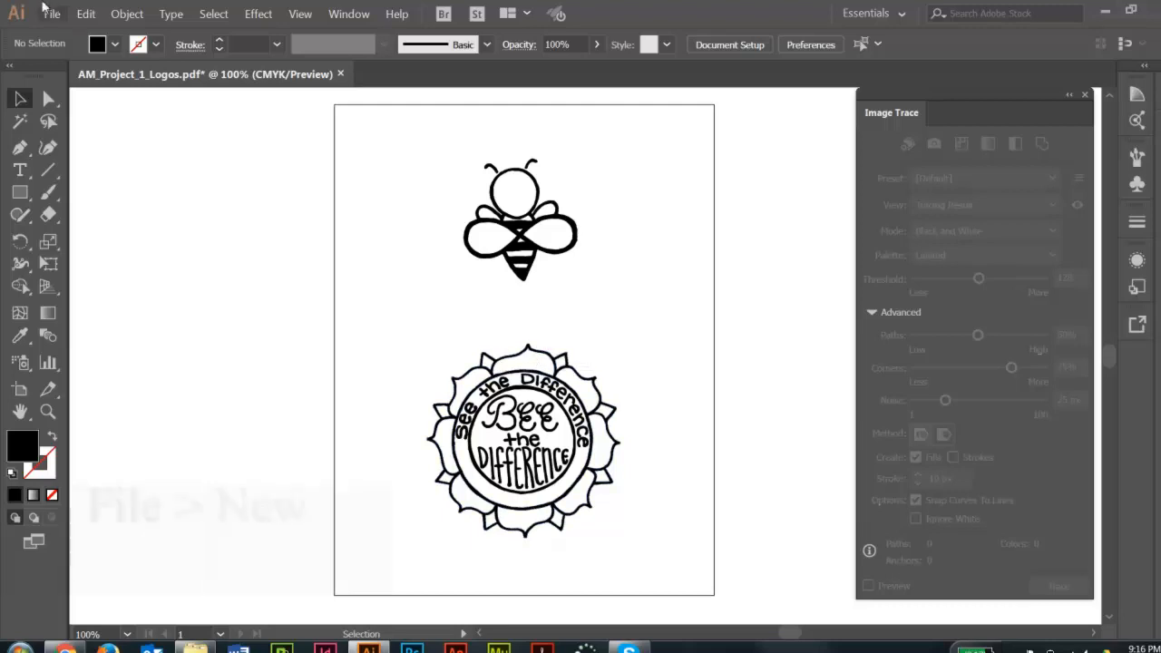
# Create a new portrait Letter document, 8.5 x 11 inches, with one artboard in CMYK Color.
pyautogui.click(51, 15)
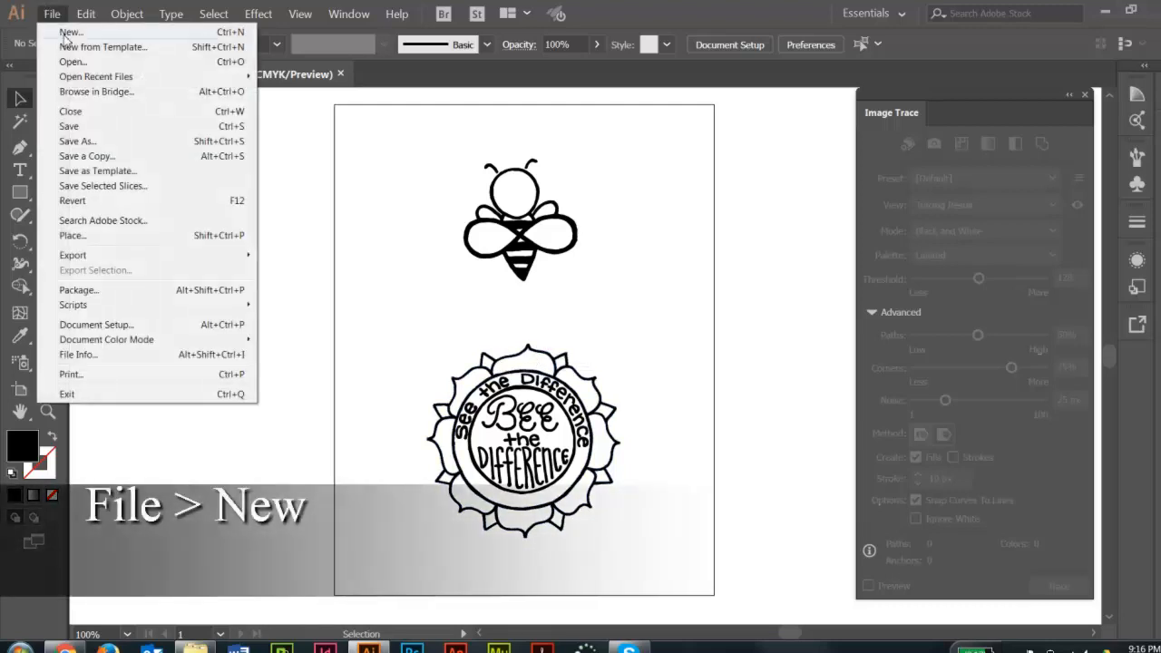
pyautogui.click(64, 30)
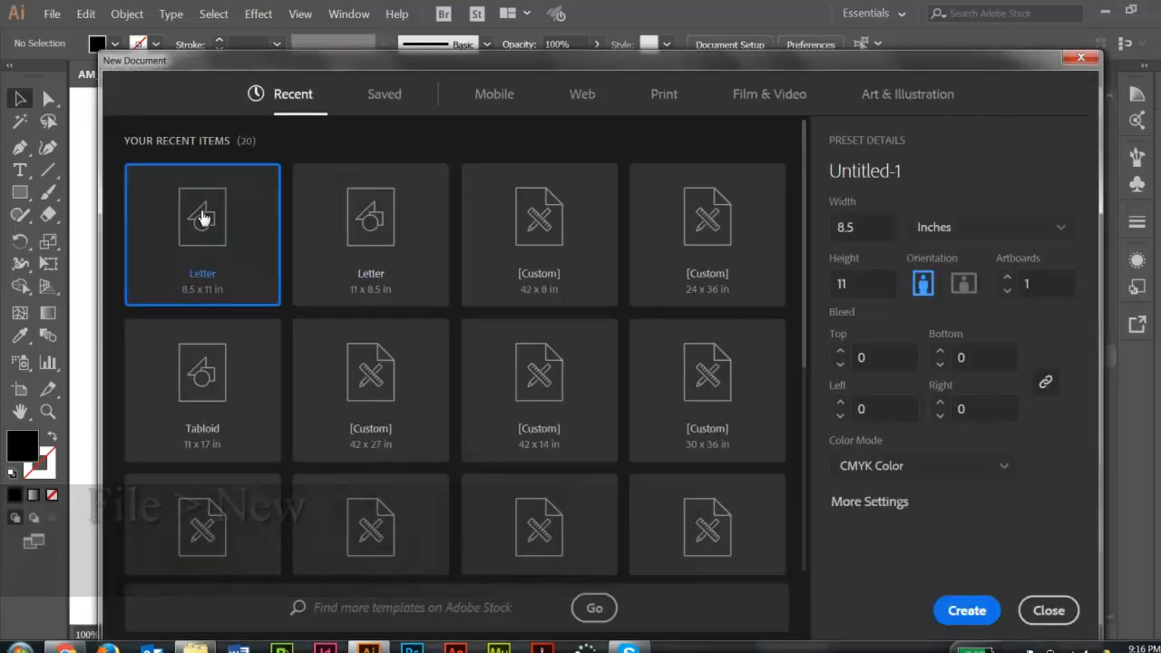
pyautogui.click(980, 240)
pyautogui.click(949, 327)
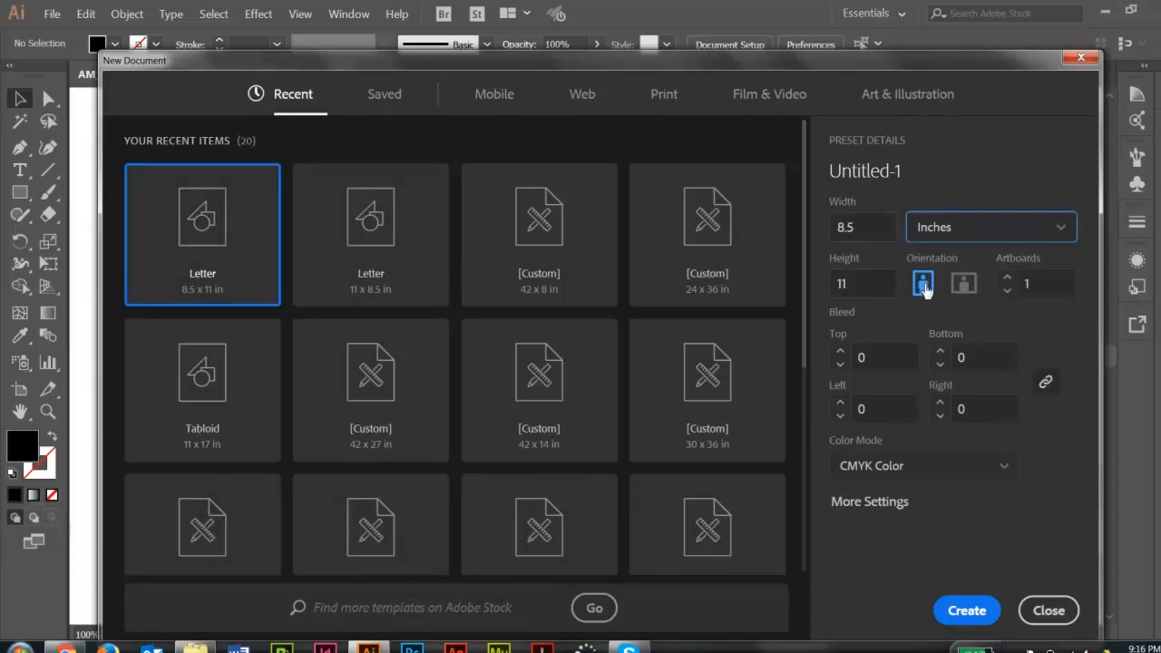
pyautogui.click(967, 611)
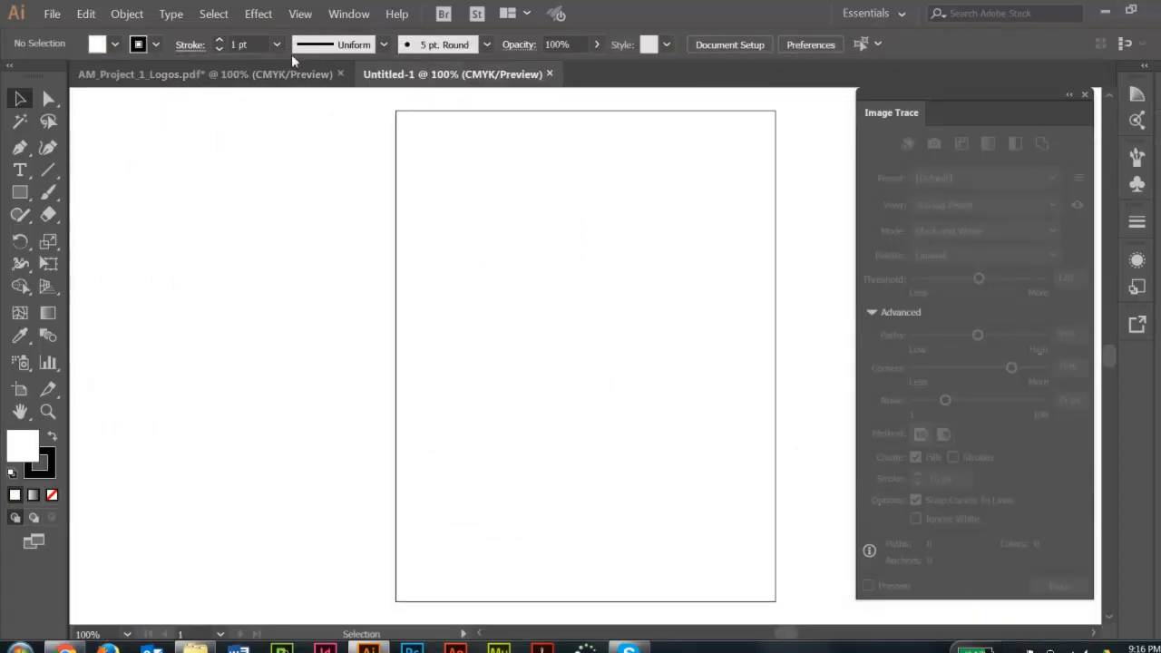
# Cut the bee group out of AM_Project_1_Logos.pdf and move the flower emblem up to the middle of the page.
pyautogui.click(266, 73)
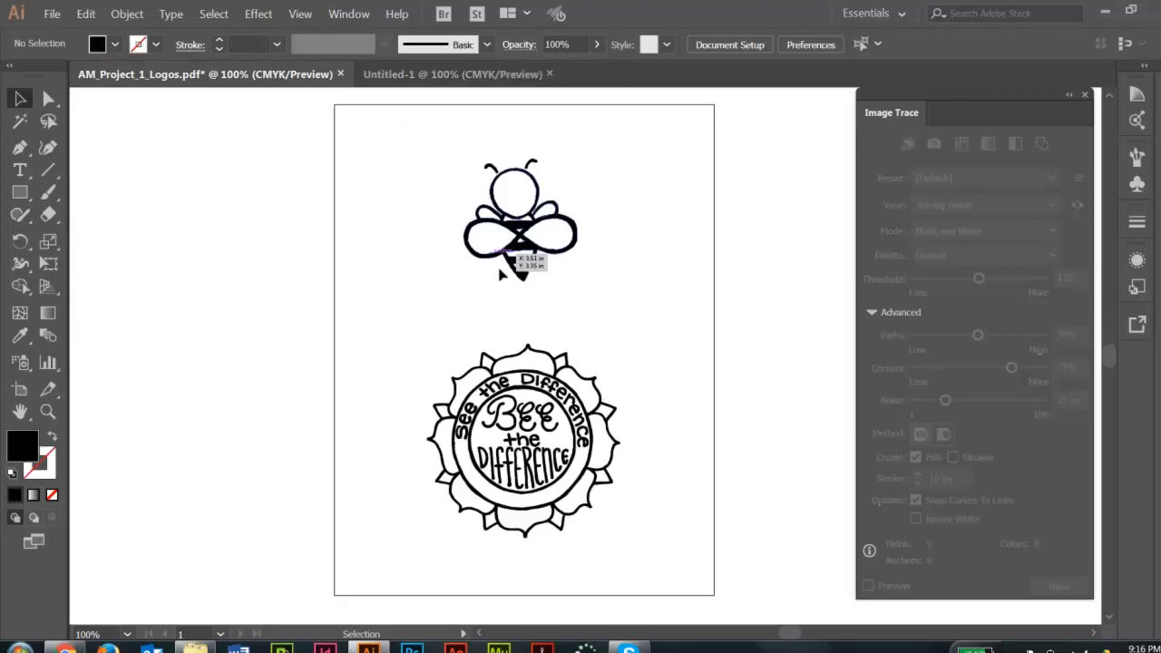
pyautogui.click(535, 262)
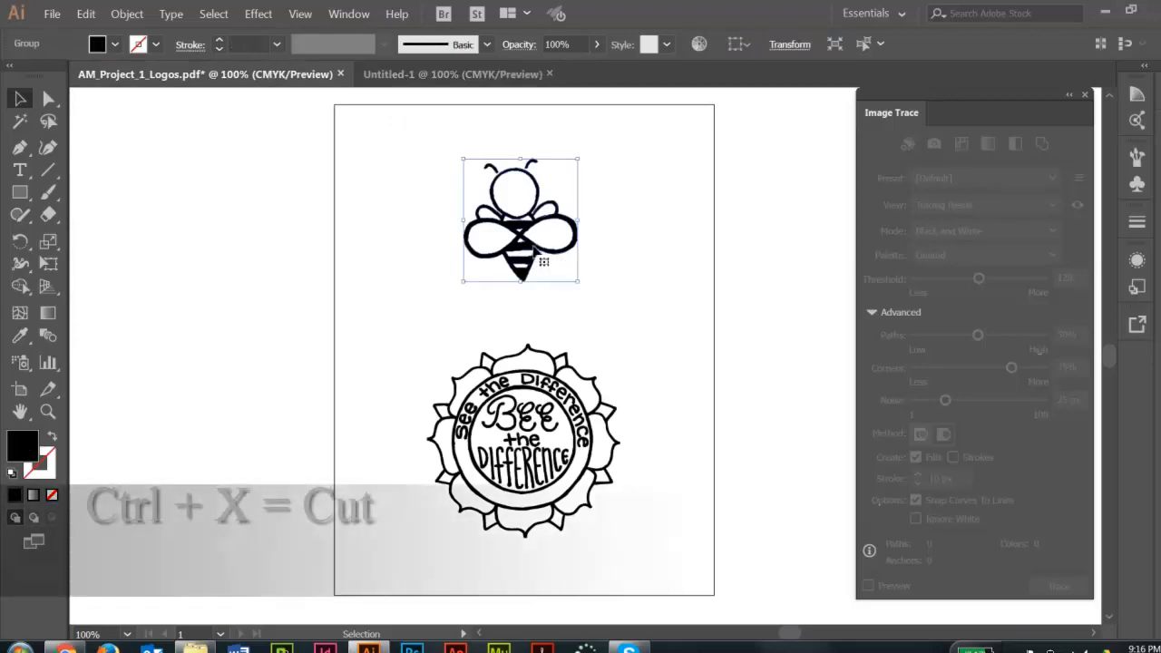
pyautogui.hotkey('ctrl', 'x')
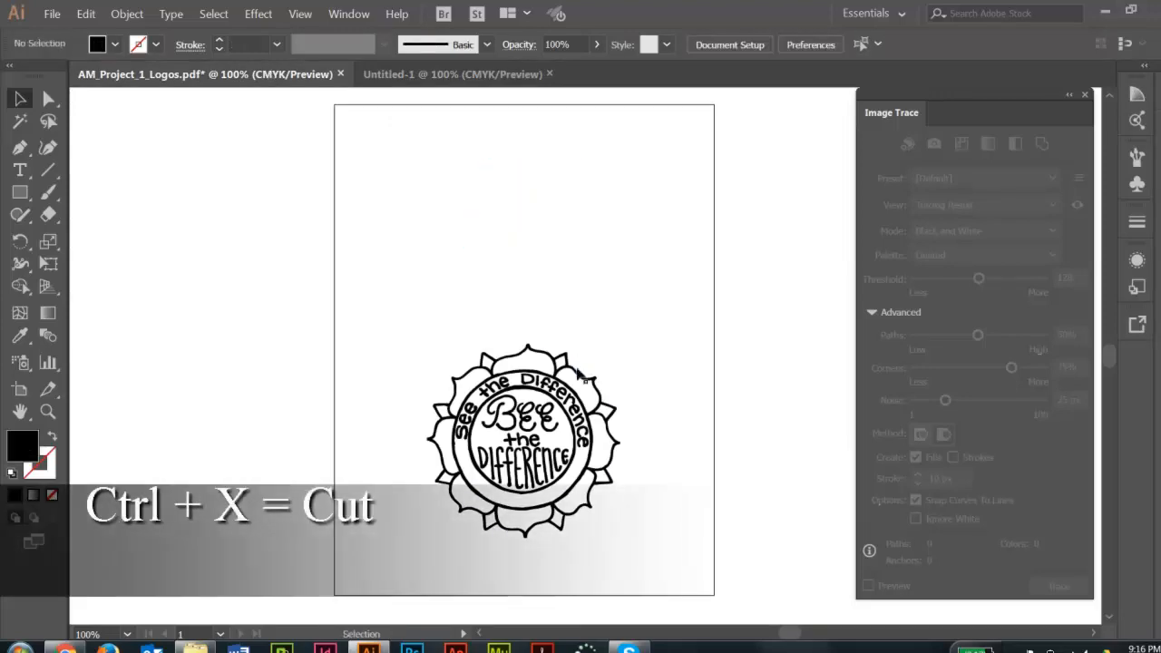
pyautogui.moveTo(585, 386); pyautogui.dragTo(586, 282)
pyautogui.click(550, 153)
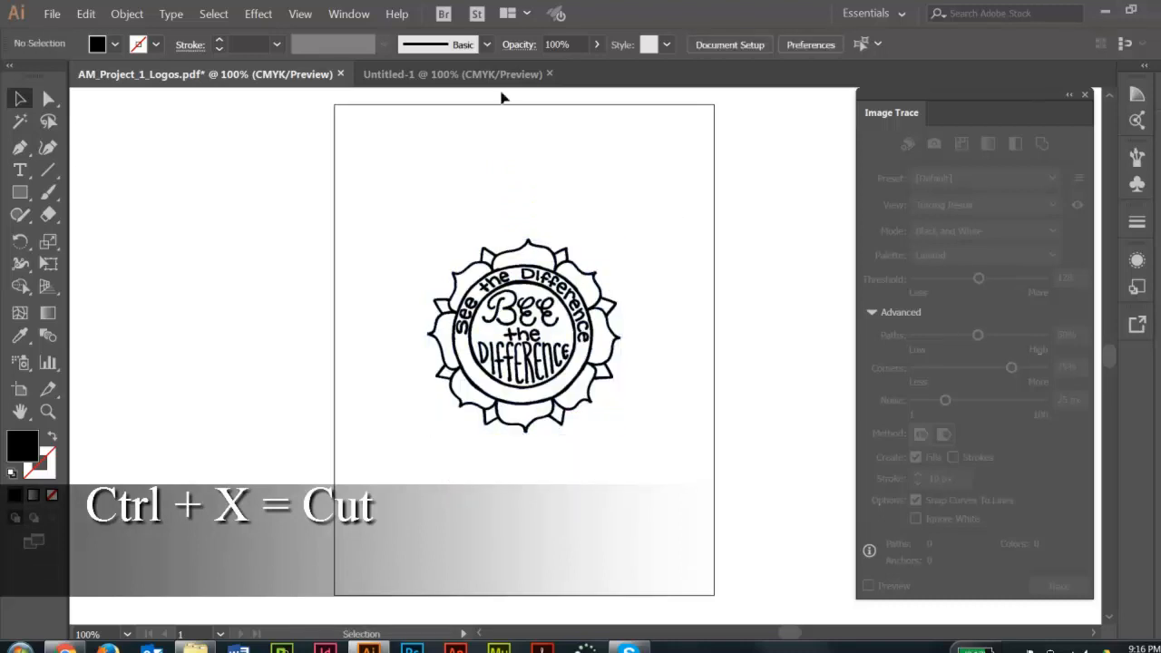
# Paste the bee into the new Untitled-1 document and shift it slightly up on the artboard, leaving nothing selected.
pyautogui.click(498, 74)
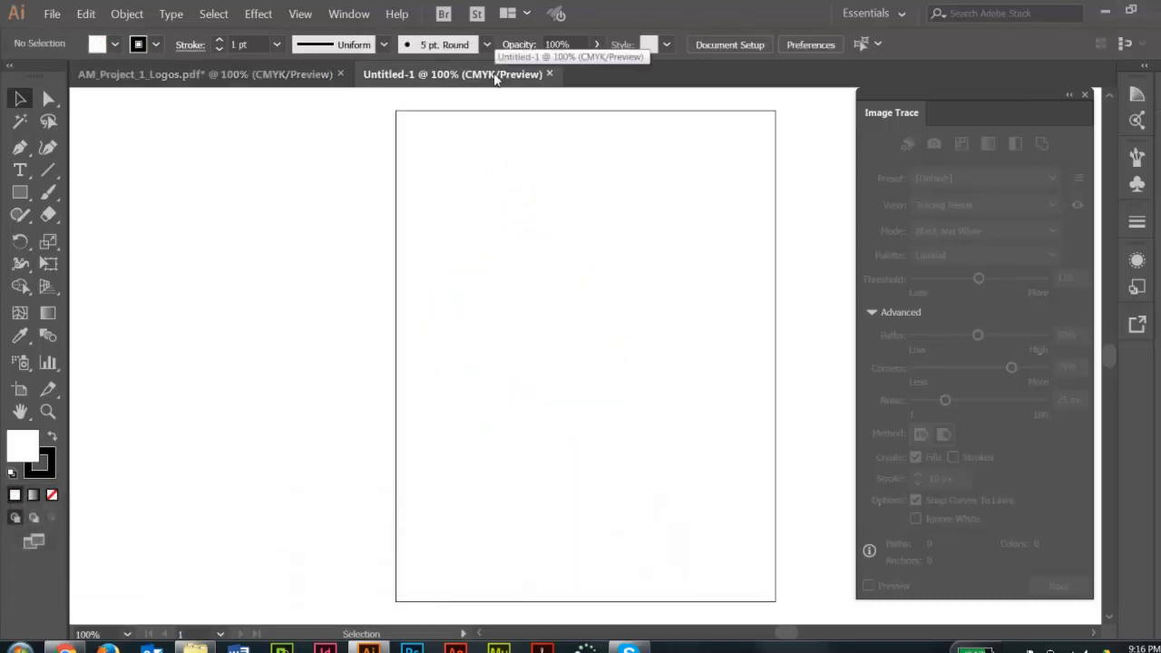
pyautogui.hotkey('ctrl', 'v')
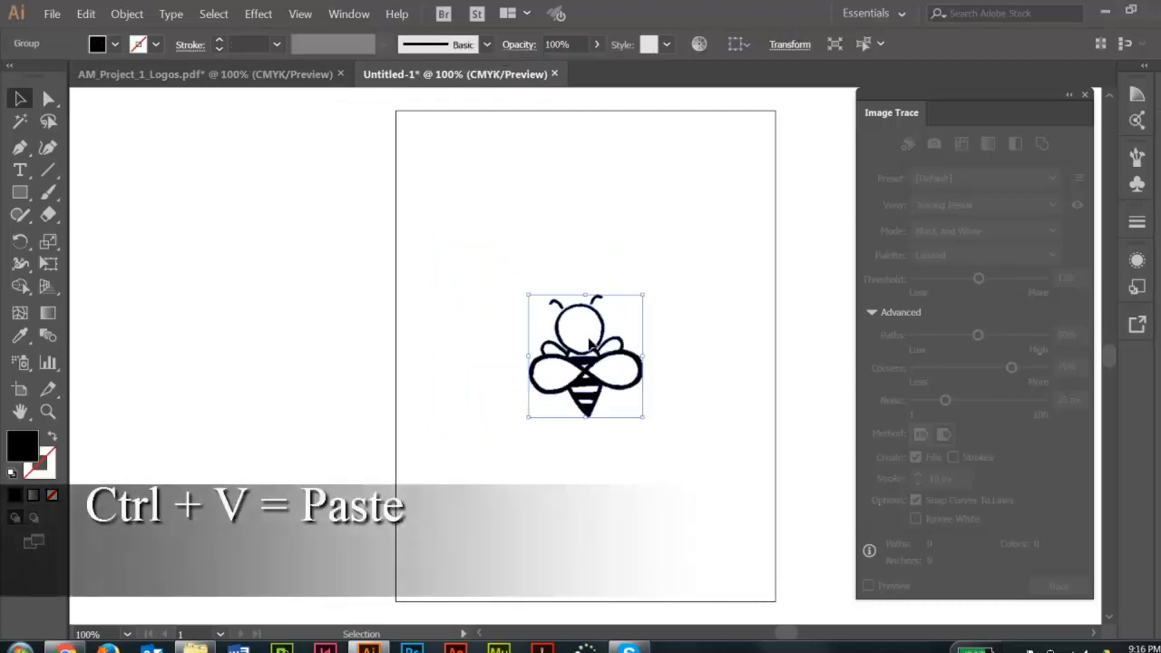
pyautogui.moveTo(595, 363); pyautogui.dragTo(599, 341)
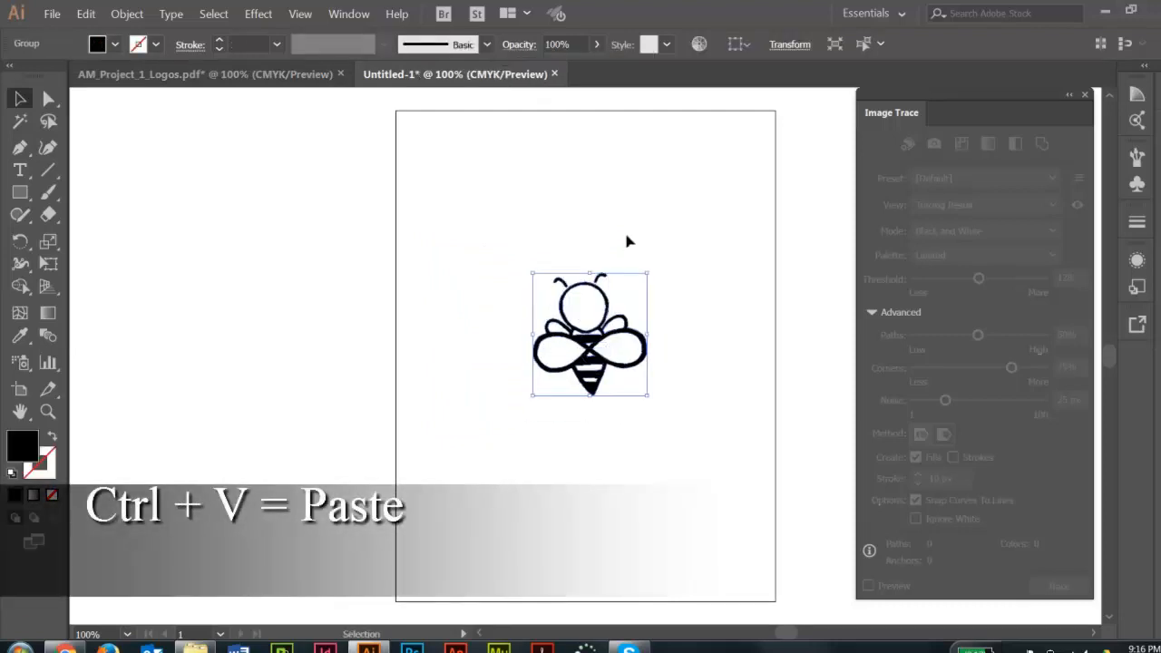
pyautogui.click(627, 241)
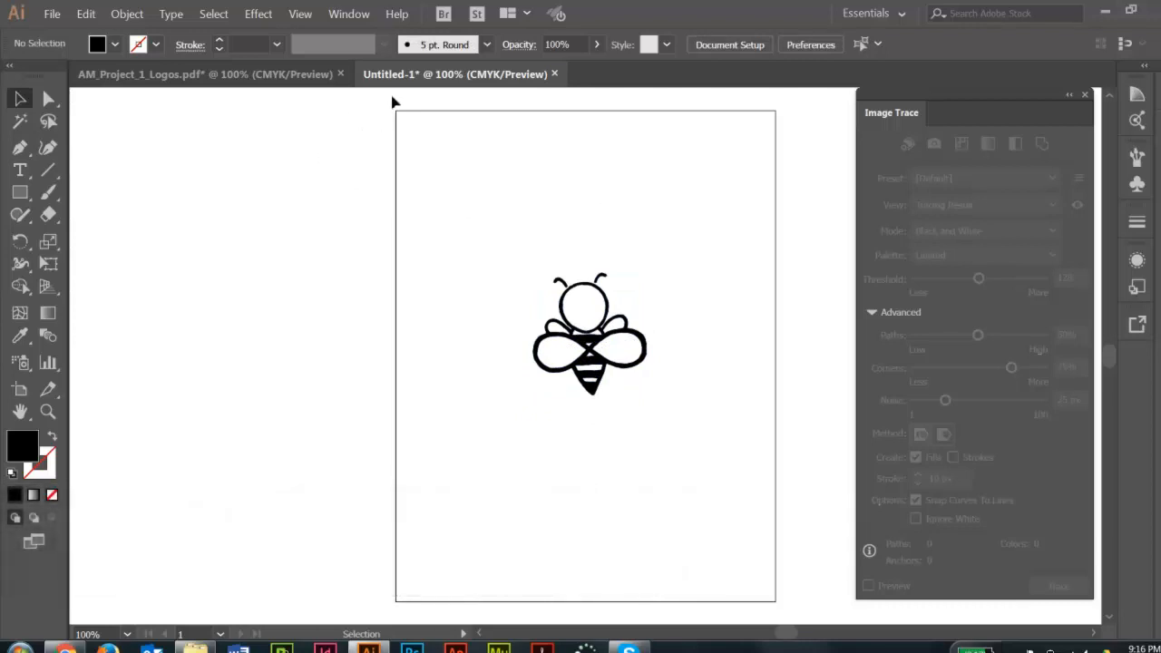
# Start saving the bee document under a new name, creating and opening a P1_Logos folder inside Graphics > Misc on the H-Drive.
pyautogui.click(51, 13)
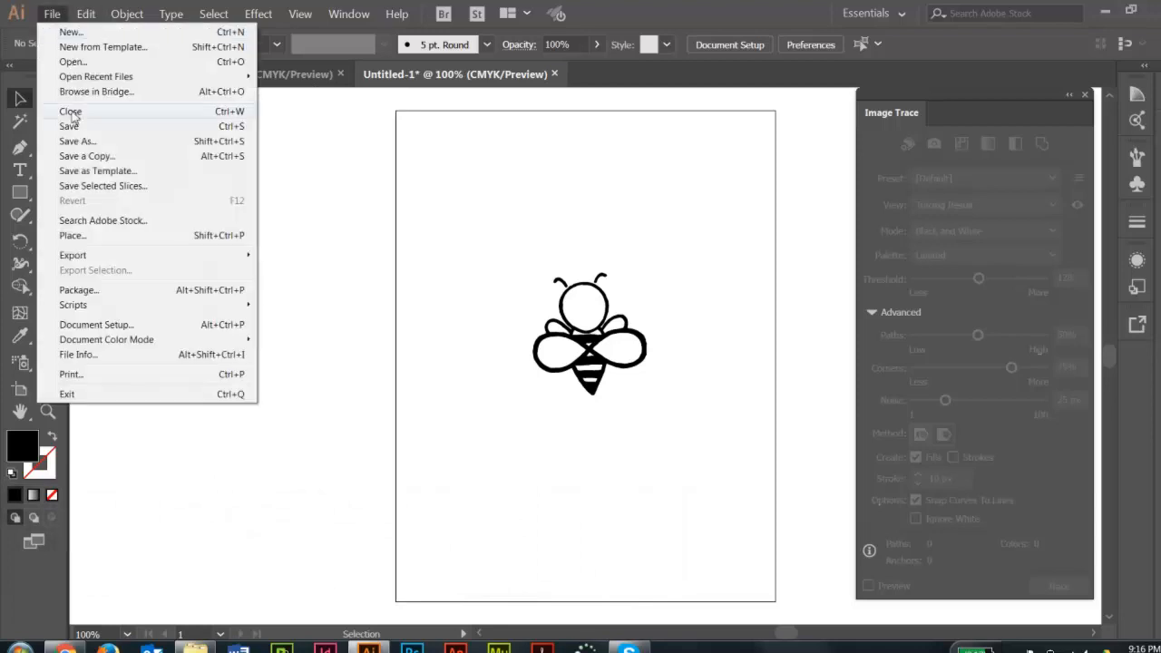
pyautogui.click(80, 144)
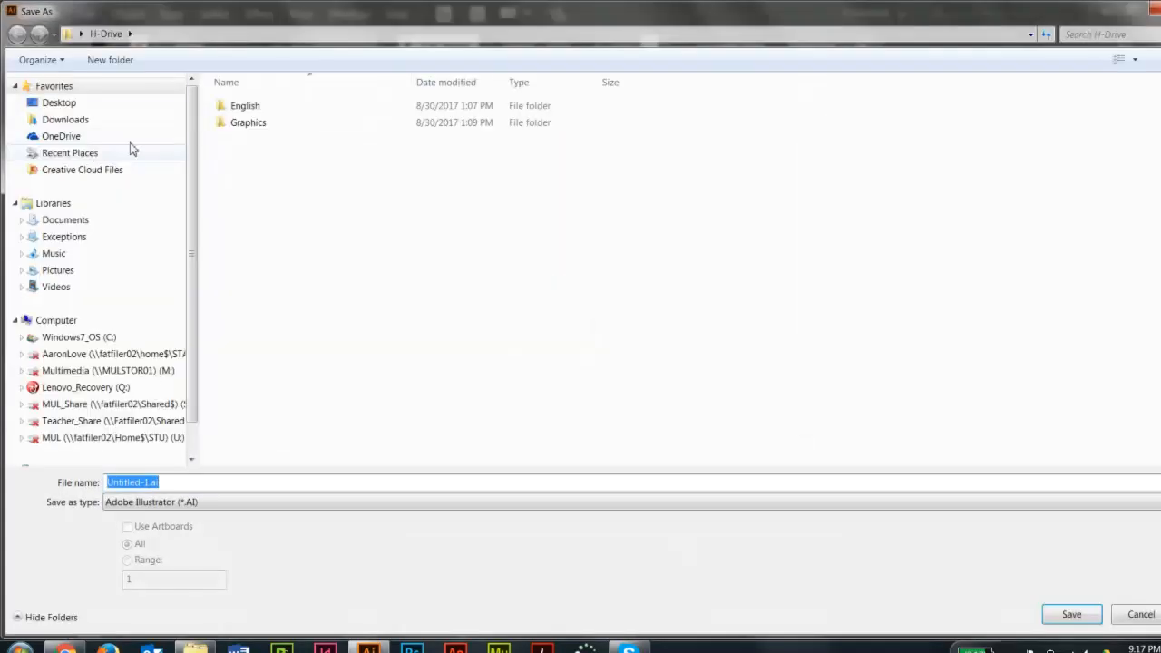
pyautogui.doubleClick(248, 124)
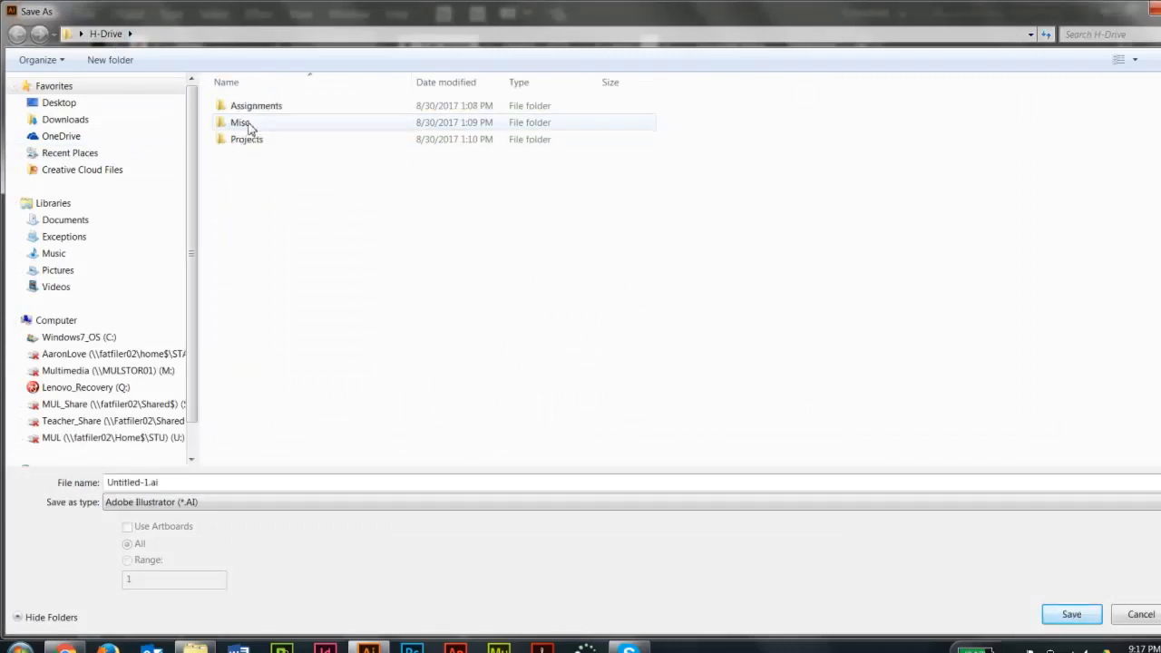
pyautogui.doubleClick(247, 124)
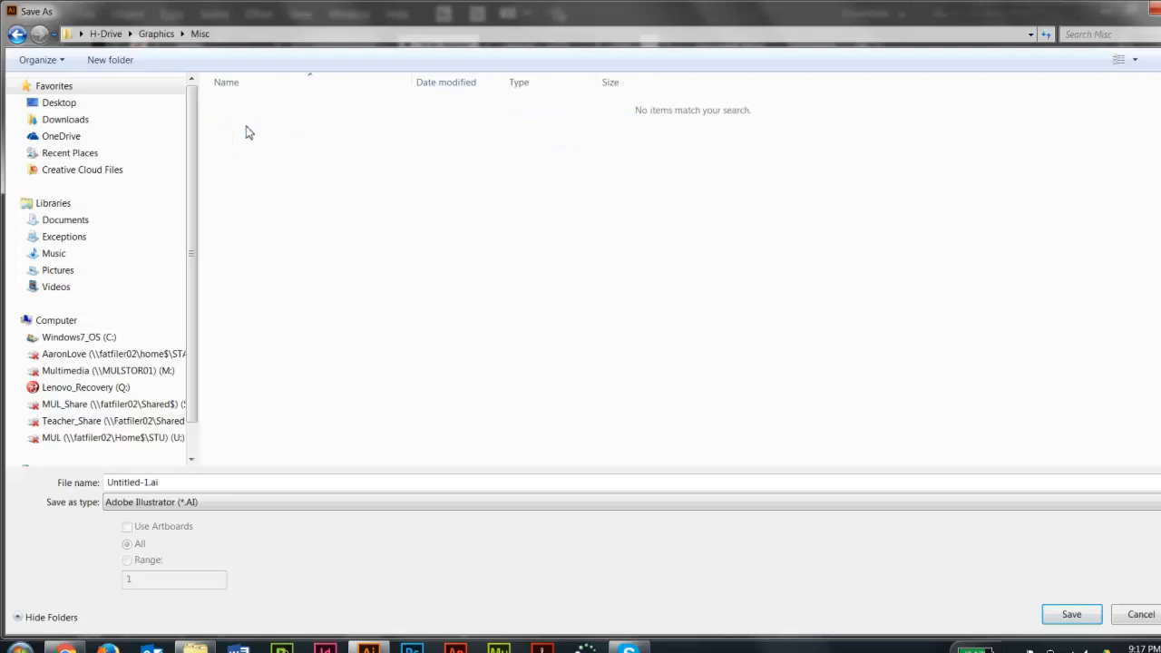
pyautogui.click(136, 64)
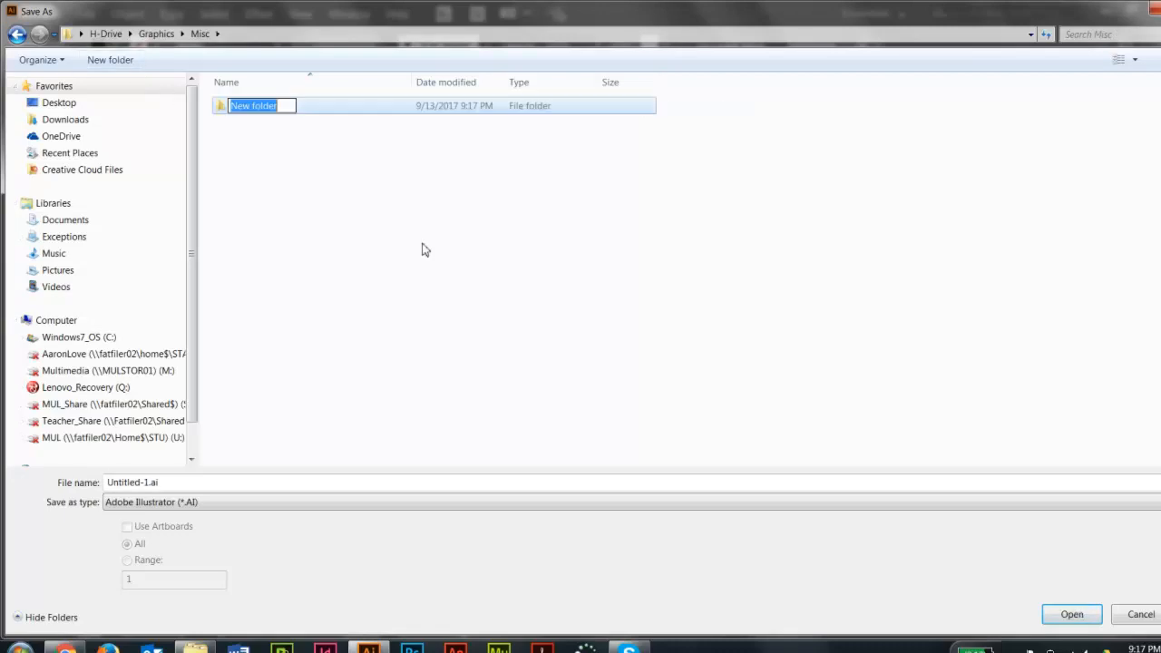
pyautogui.write('P1_Logos')
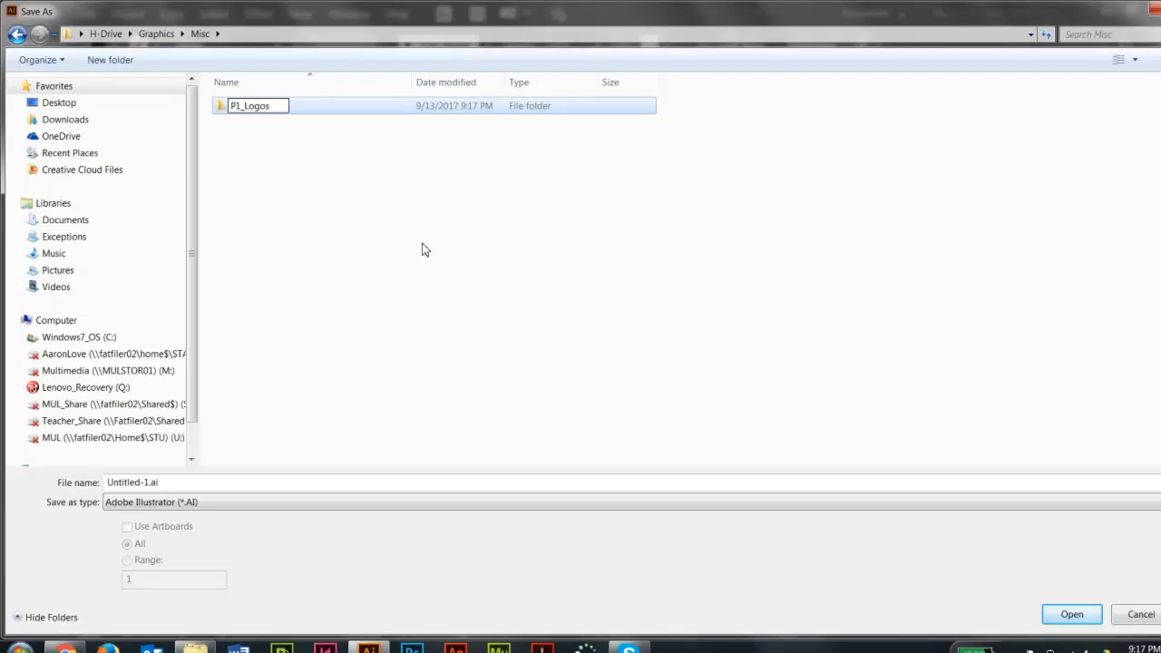
pyautogui.click(267, 130)
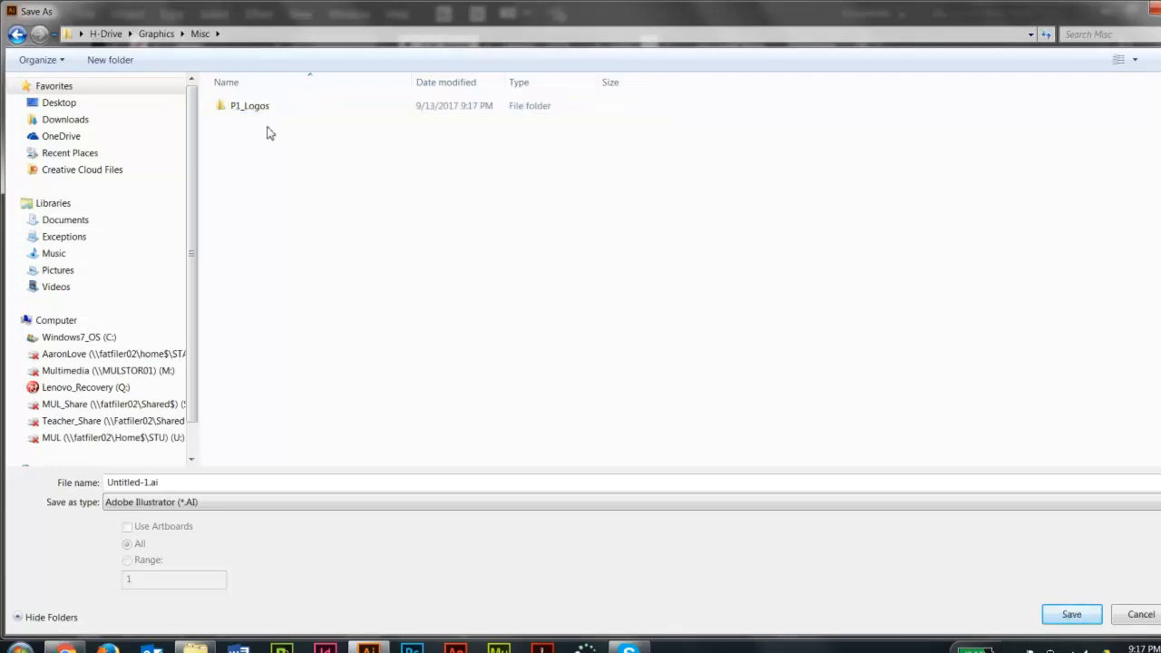
pyautogui.doubleClick(256, 108)
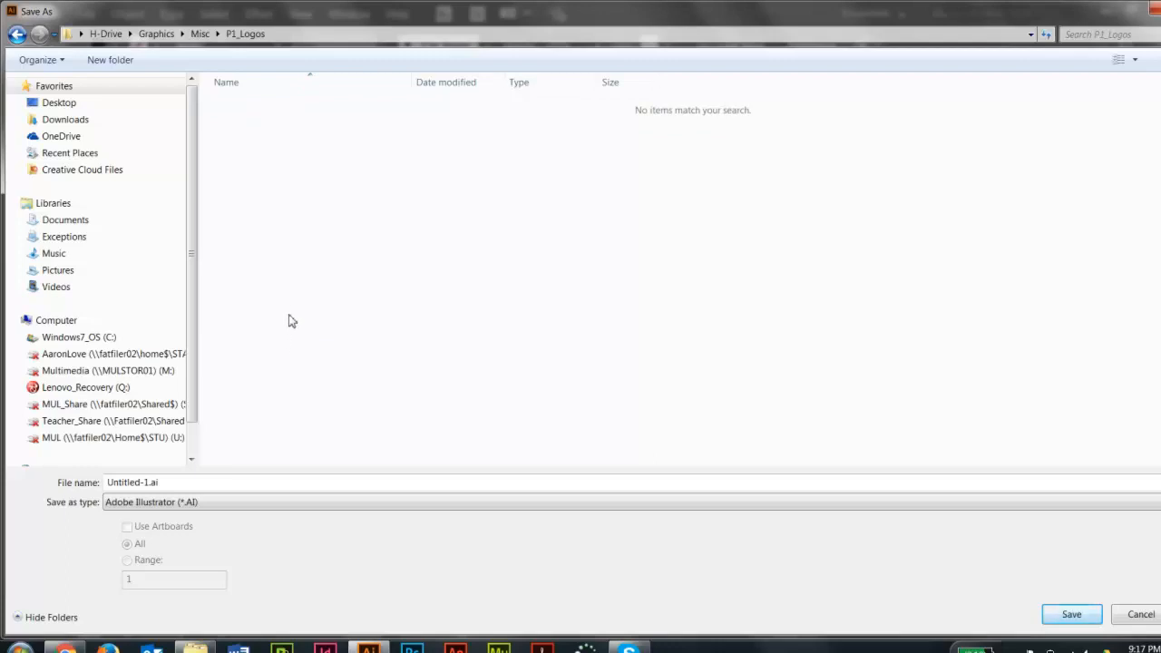
# Name the bee file Agency_Logo.ai and save it as an Illustrator CC file with the default options.
pyautogui.doubleClick(150, 484)
pyautogui.moveTo(150, 484); pyautogui.dragTo(95, 472)
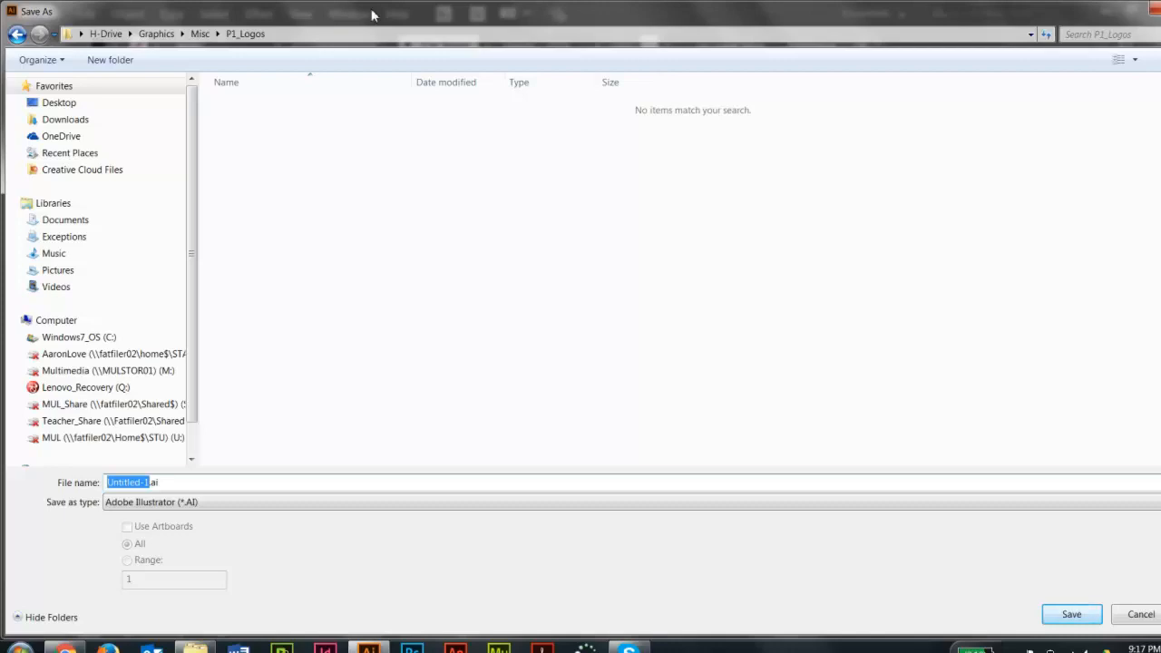
pyautogui.write('Agency_Logo')
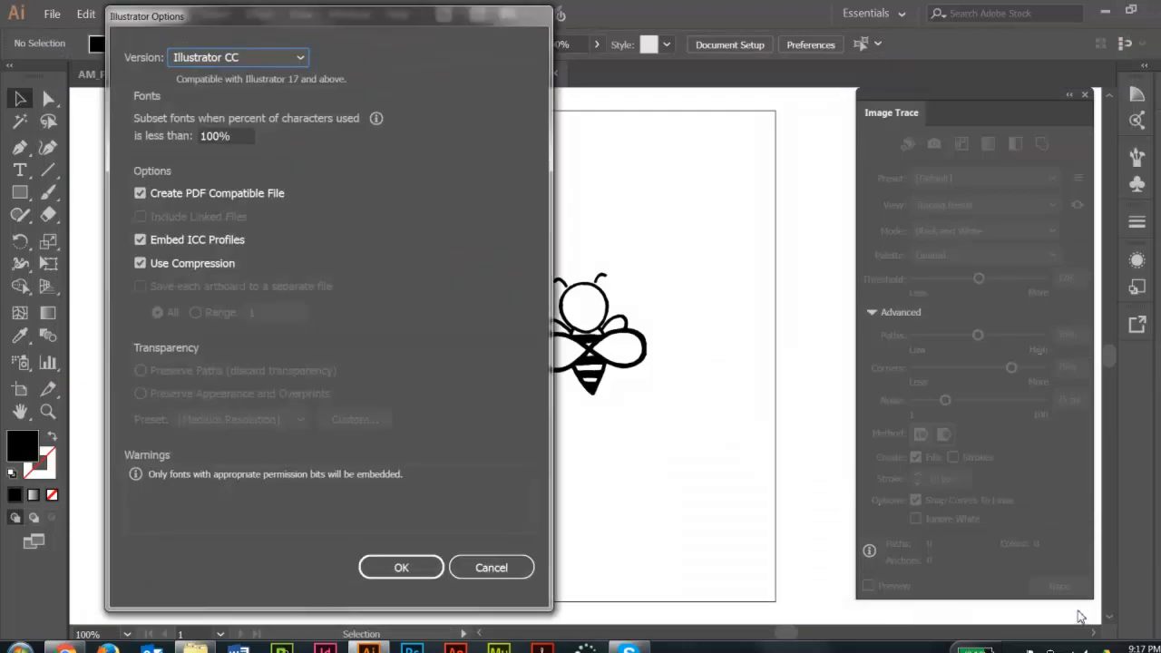
pyautogui.click(401, 568)
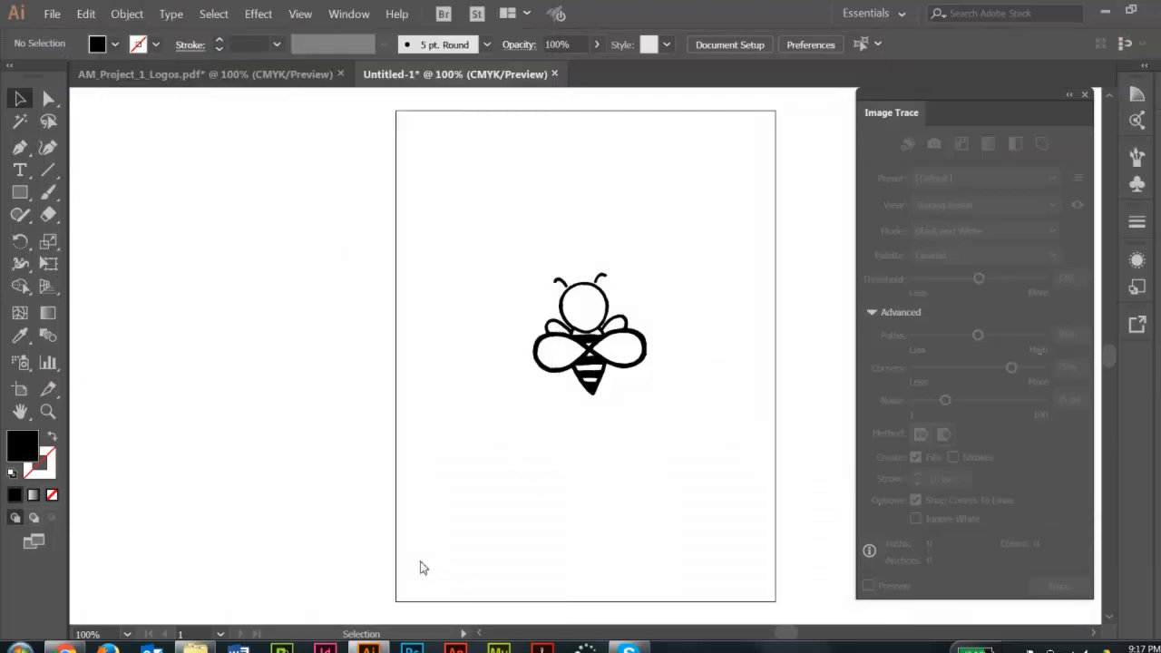
# Start saving the flower emblem document under a new name in Graphics > Misc > P1_Logos, with Adobe Illustrator (*.AI) as the file type.
pyautogui.click(254, 74)
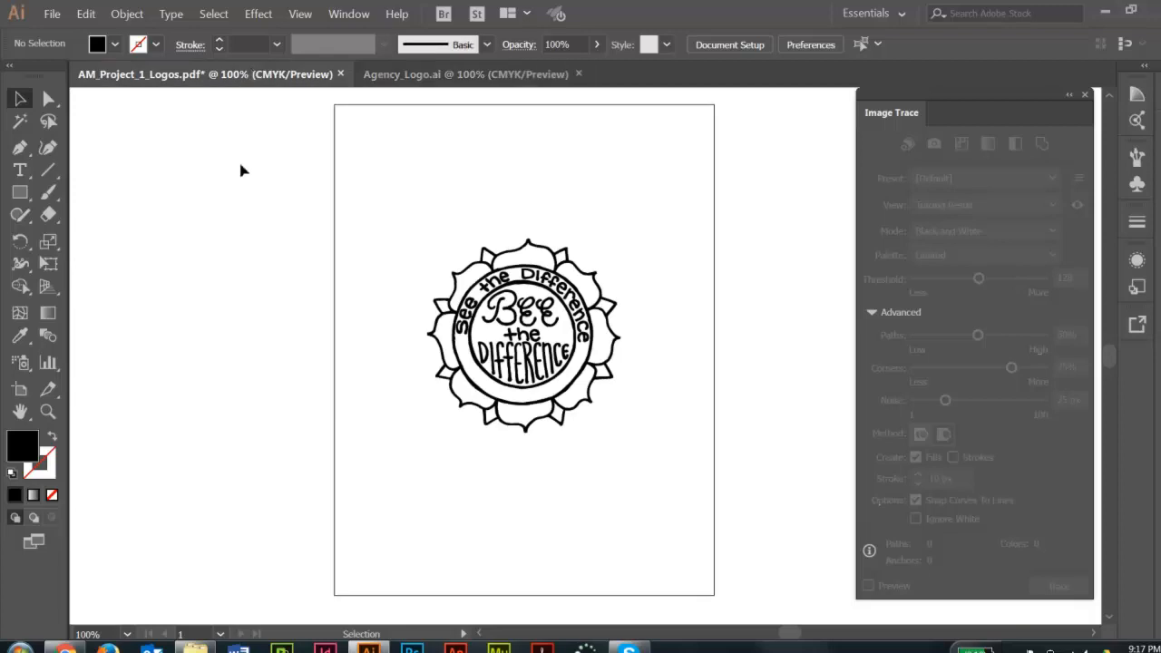
pyautogui.click(51, 14)
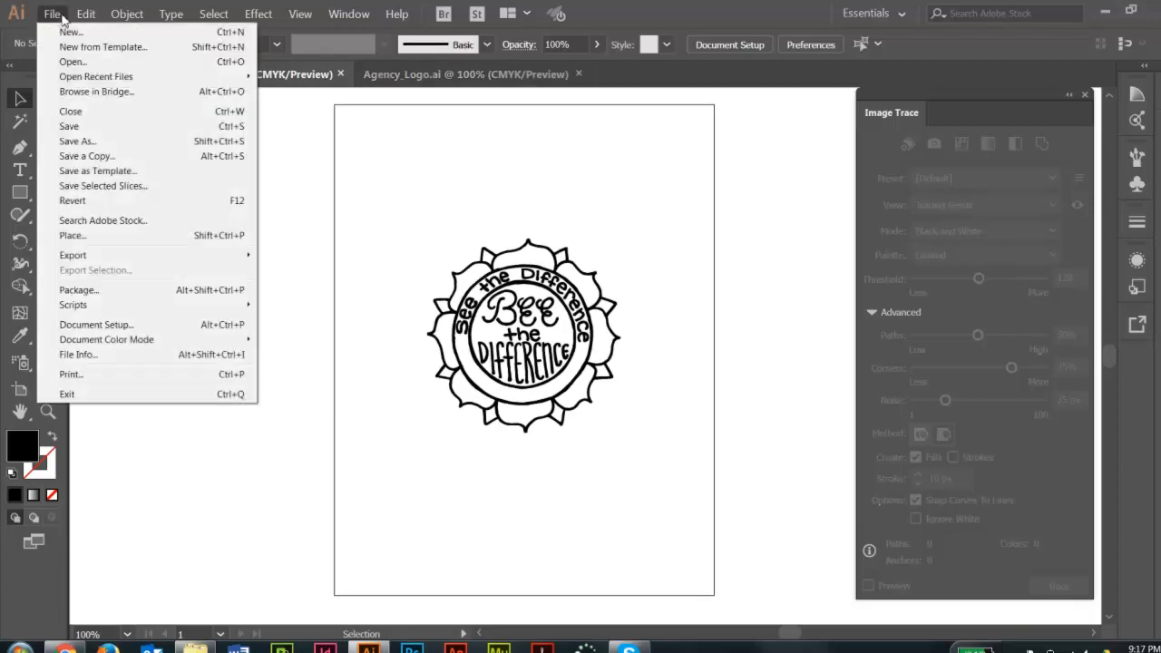
pyautogui.click(84, 142)
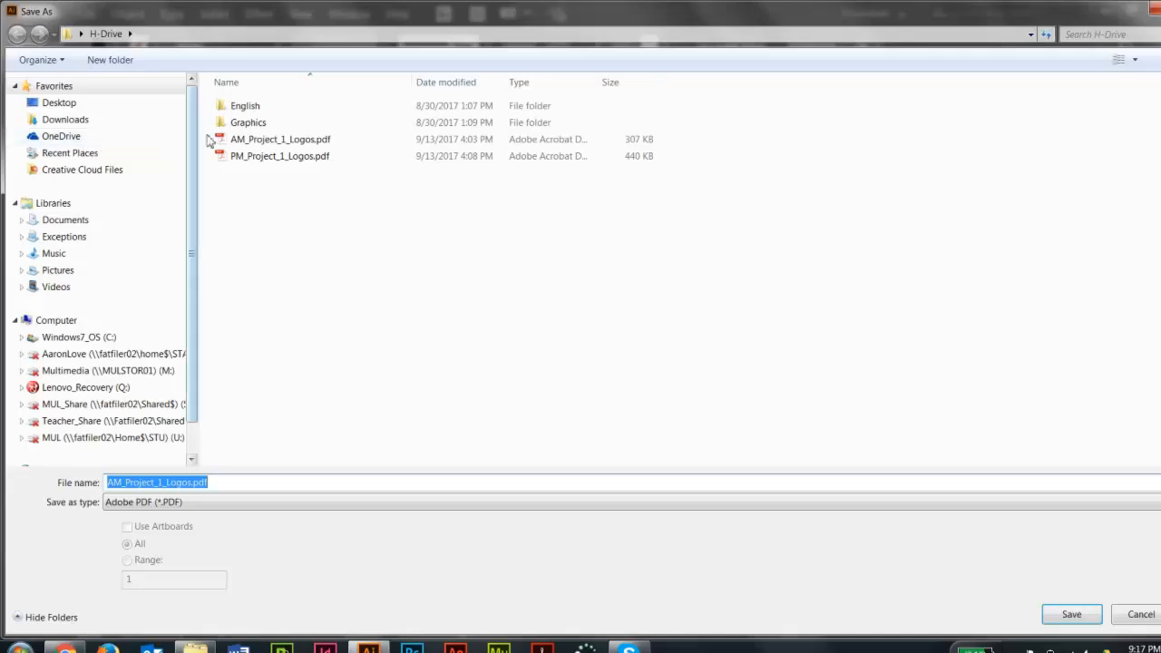
pyautogui.doubleClick(239, 124)
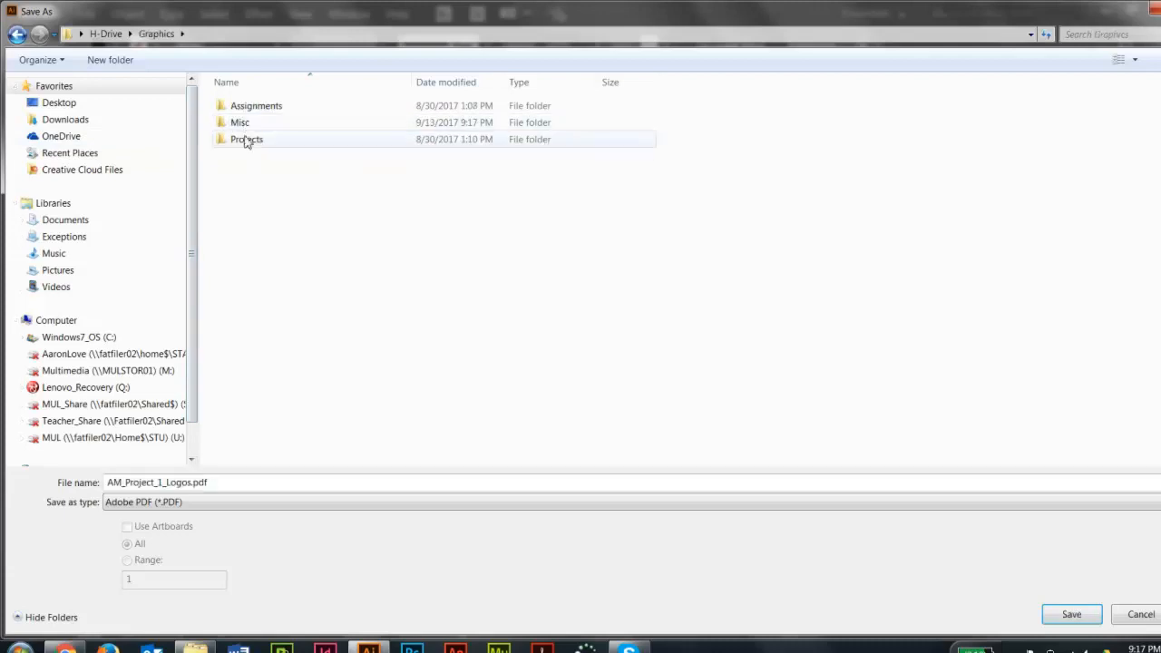
pyautogui.doubleClick(241, 124)
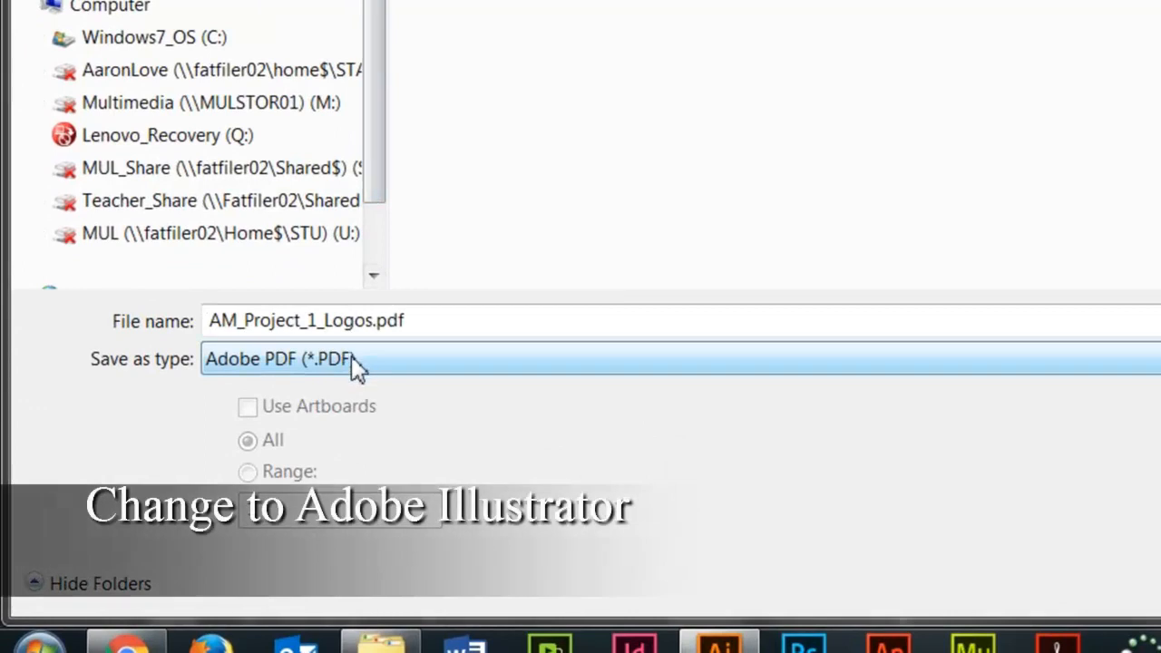
pyautogui.click(352, 358)
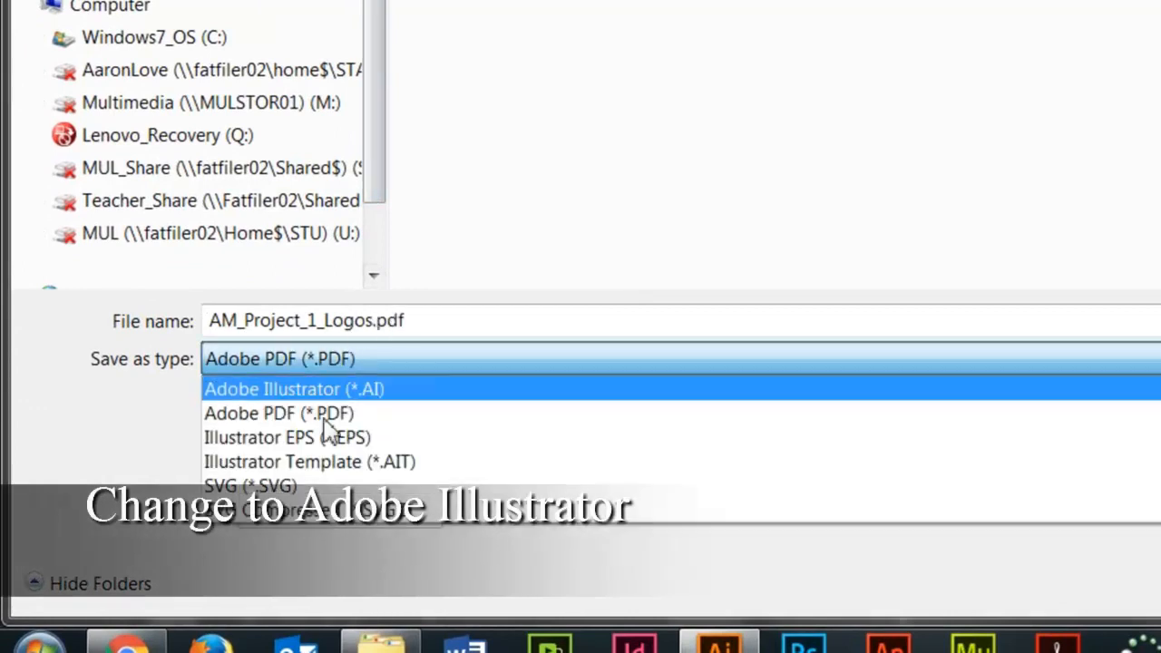
pyautogui.click(370, 355)
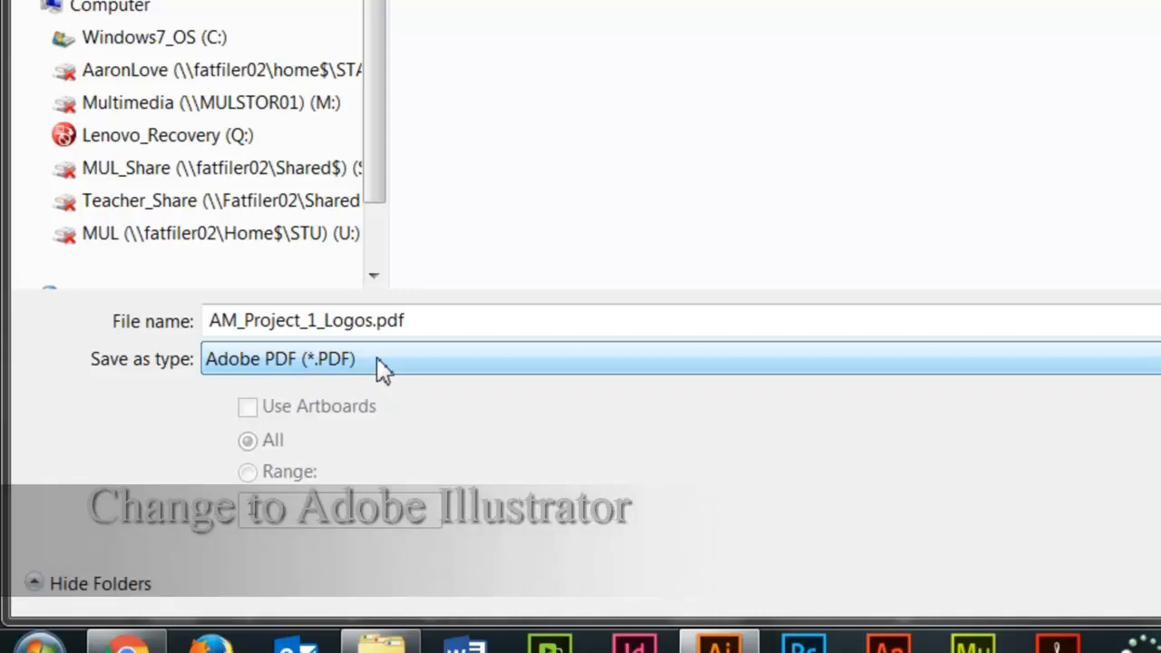
pyautogui.click(381, 369)
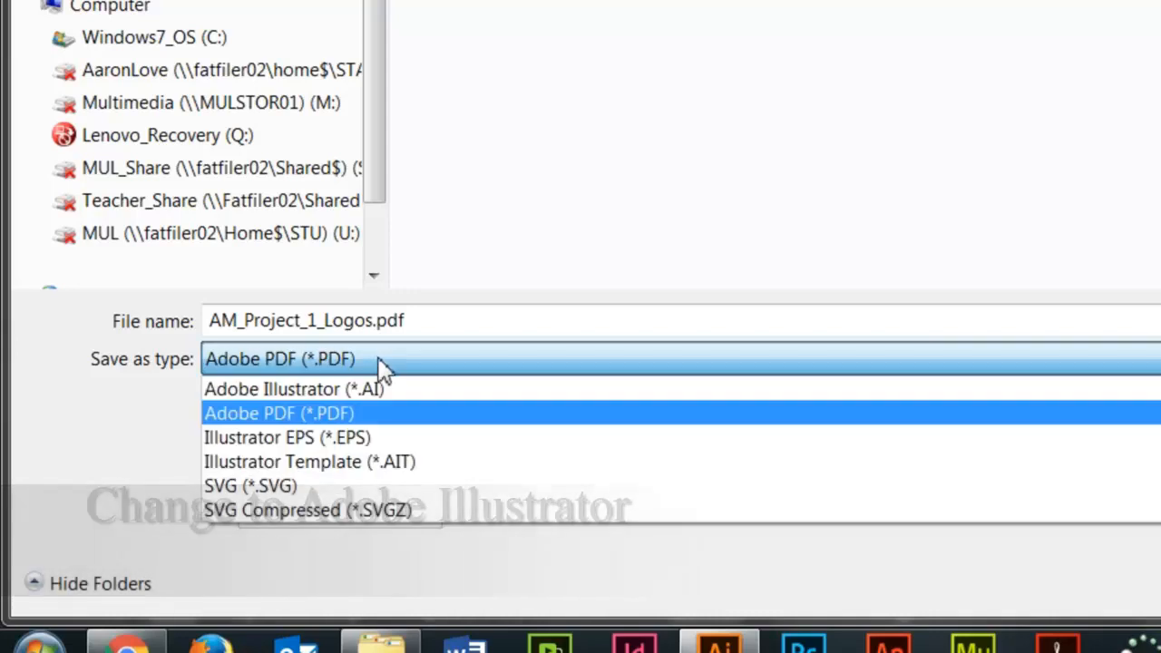
pyautogui.click(388, 406)
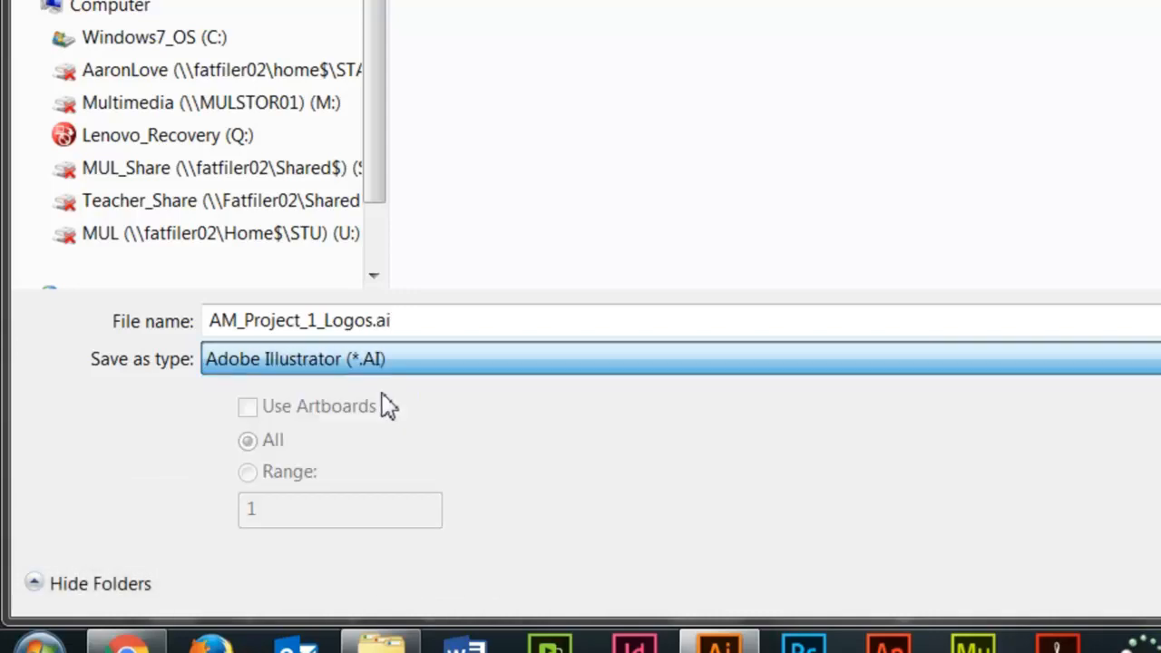
# Name the flower emblem file Tagline_Logo.ai and save it as an Illustrator CC file with the default options.
pyautogui.click(337, 323)
pyautogui.moveTo(375, 323); pyautogui.dragTo(189, 299)
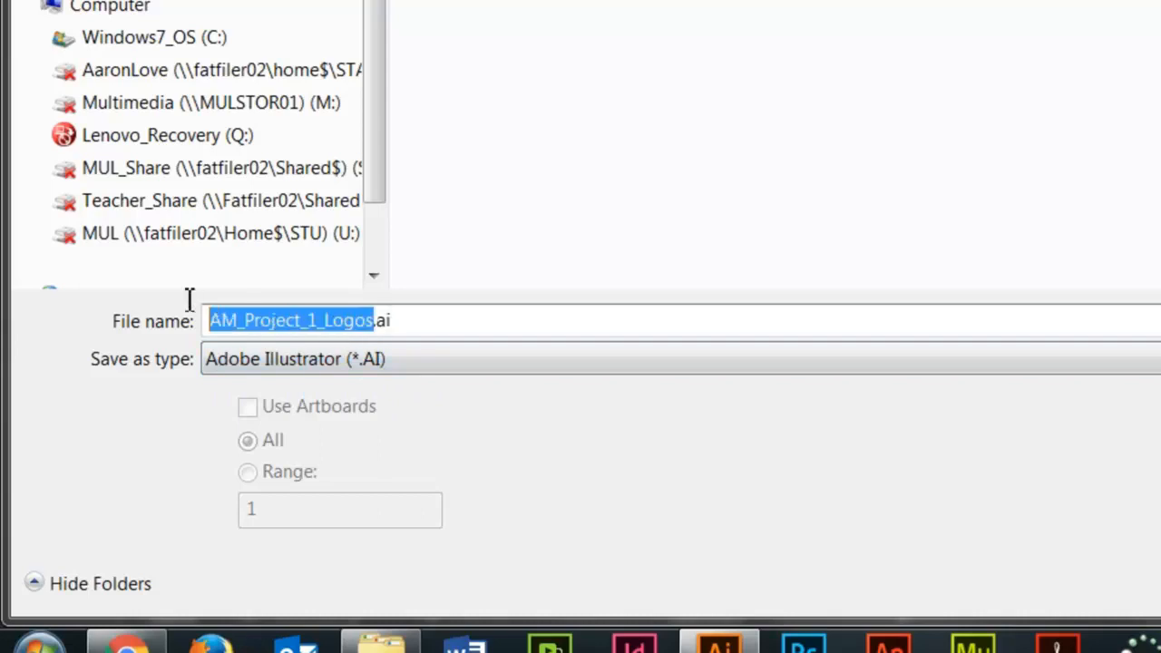
pyautogui.write('Tagline')
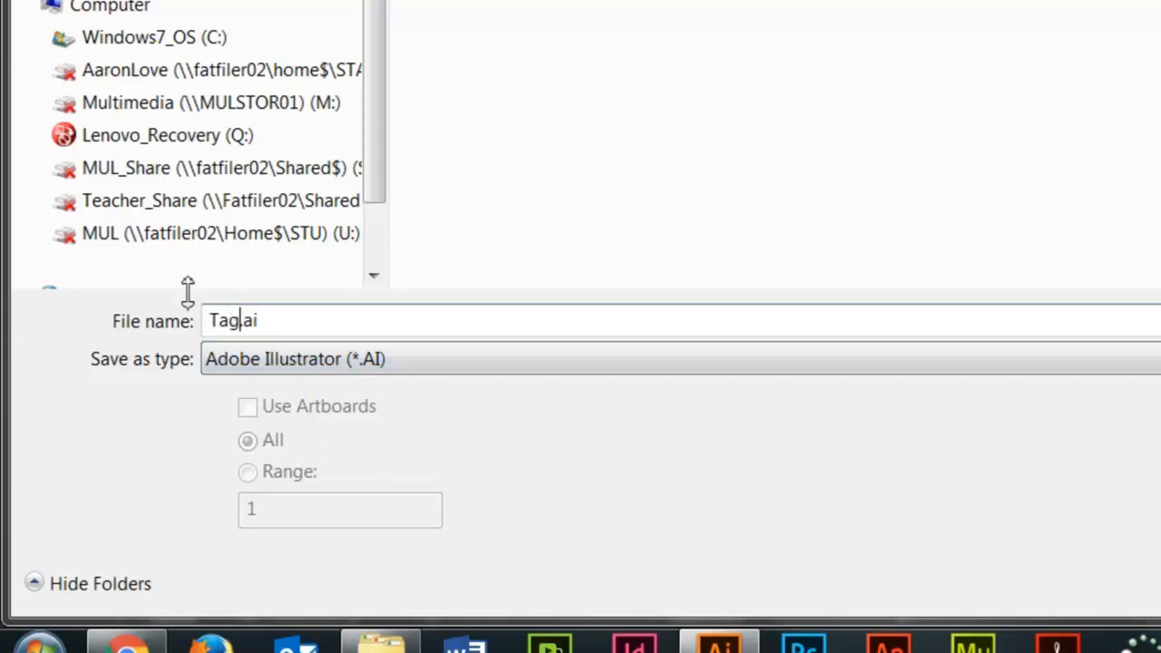
pyautogui.write('_L')
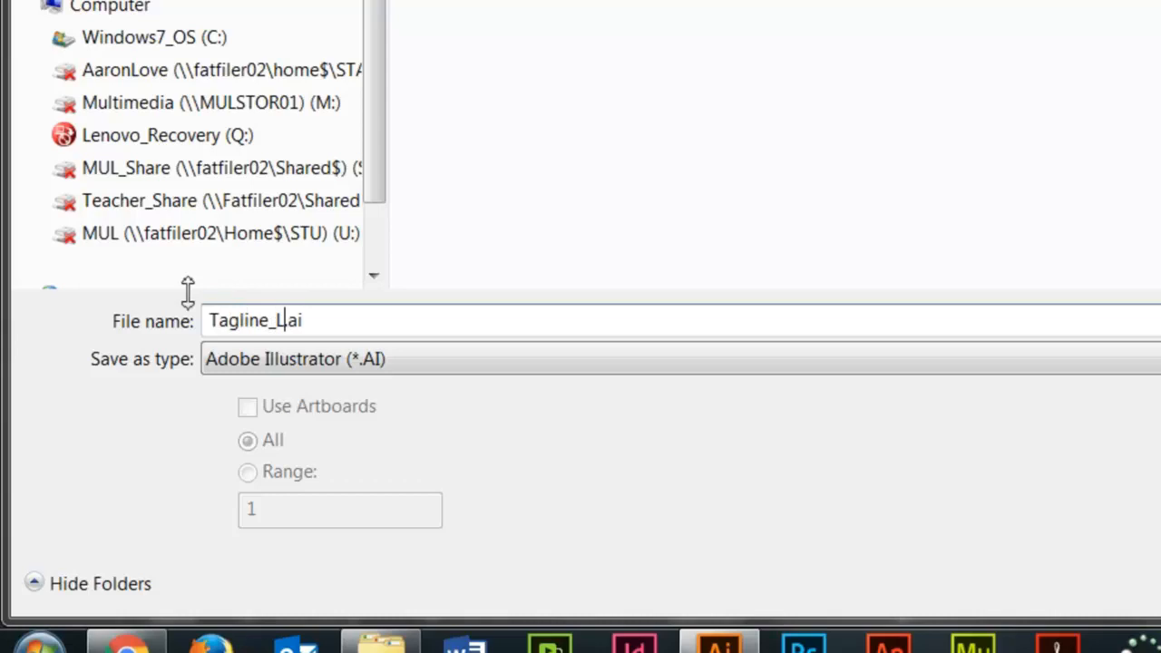
pyautogui.write('ogo')
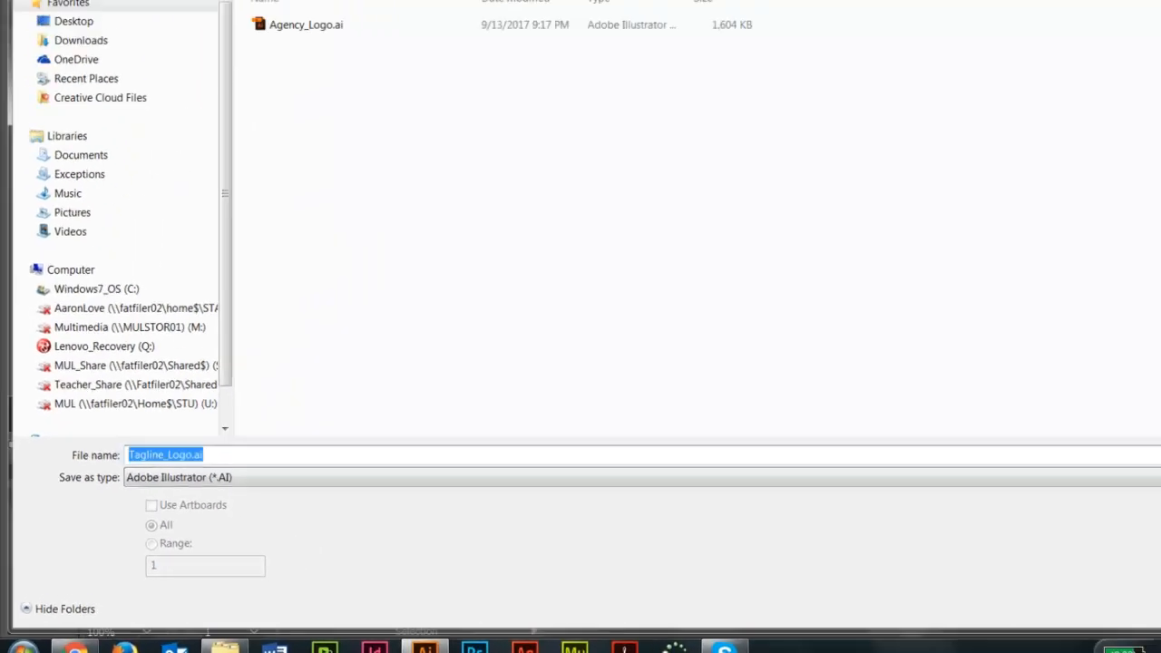
pyautogui.press('Return')
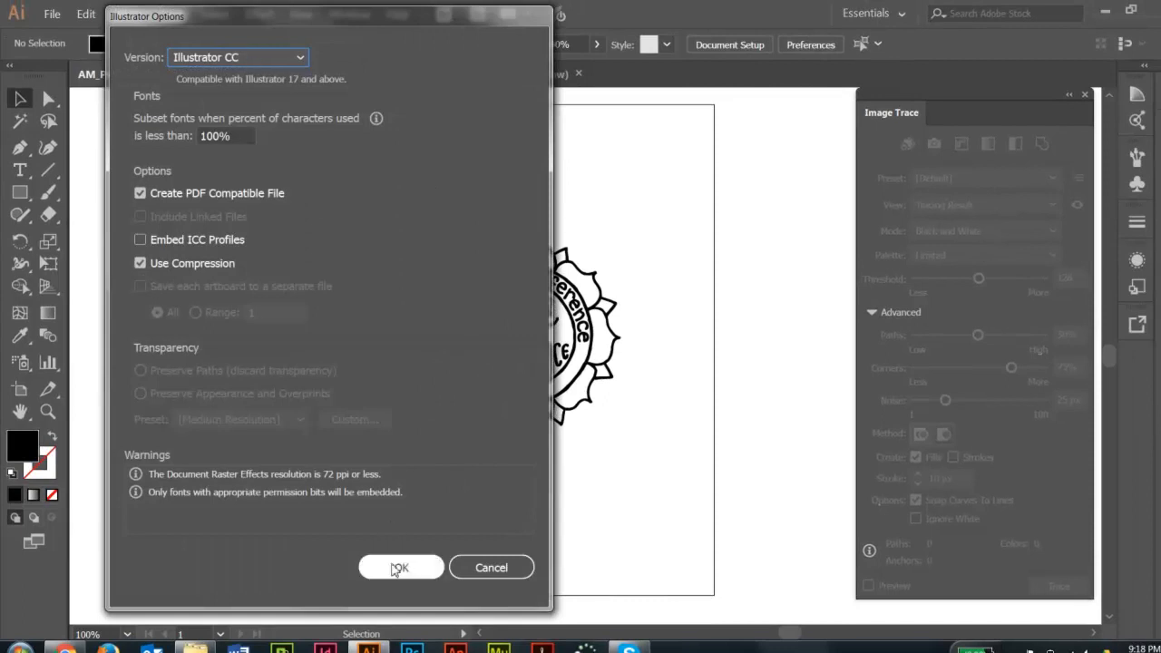
pyautogui.click(399, 567)
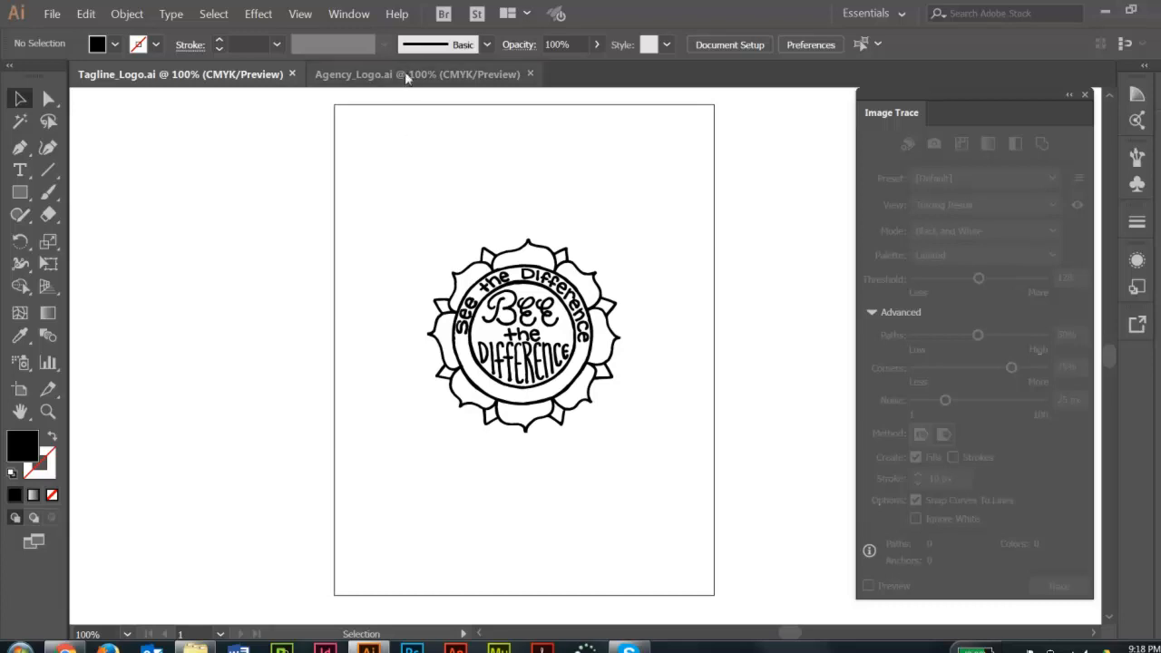
# Close Agency_Logo.ai without saving its changes, and close Tagline_Logo.ai as well.
pyautogui.click(403, 73)
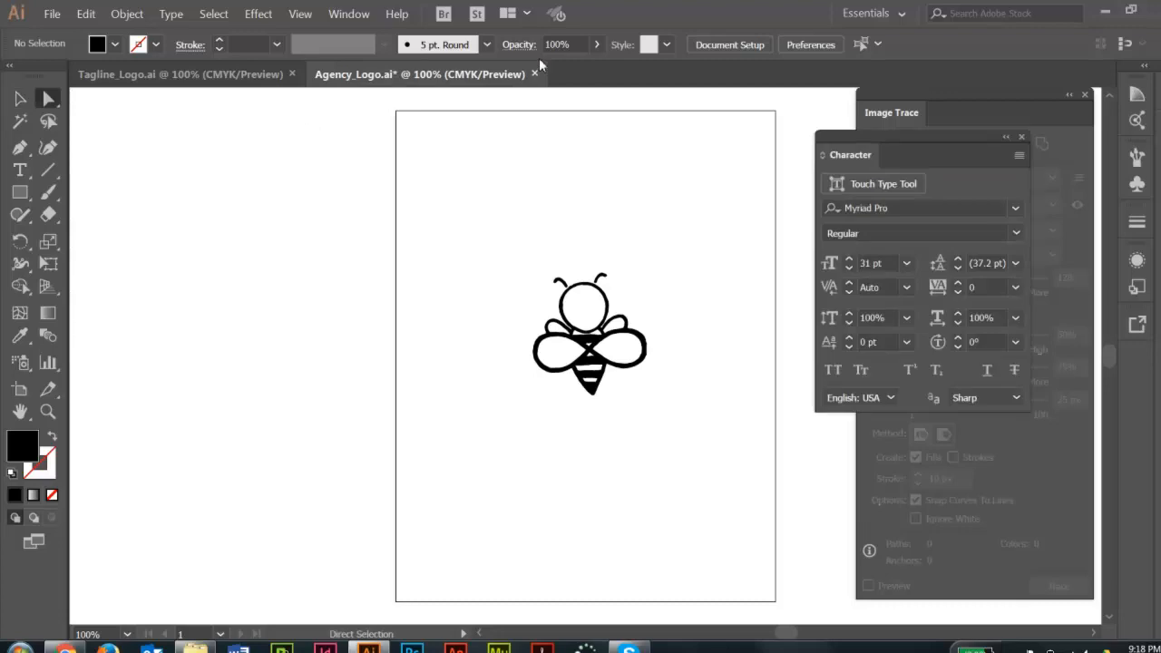
pyautogui.click(535, 74)
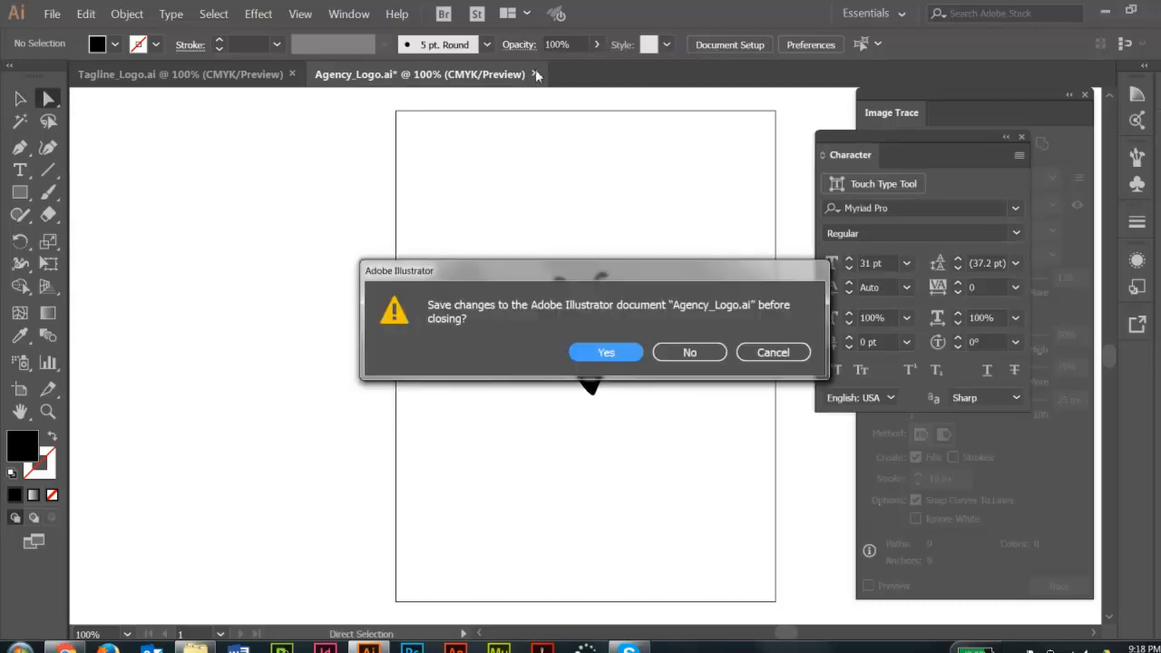
pyautogui.click(693, 353)
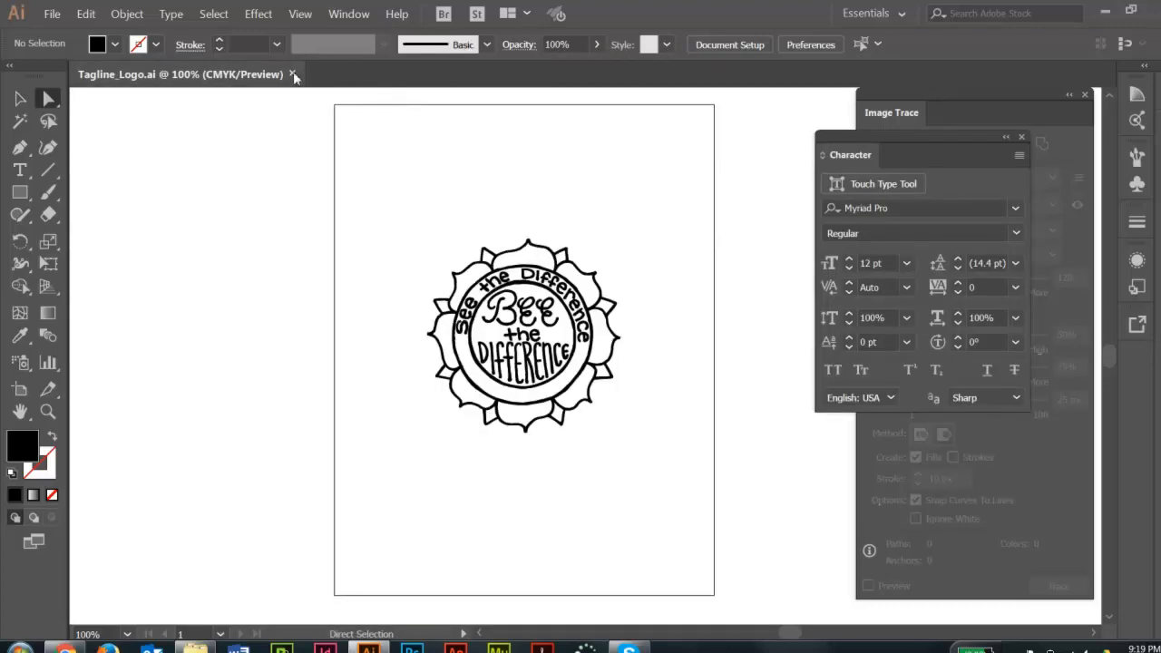
pyautogui.click(292, 74)
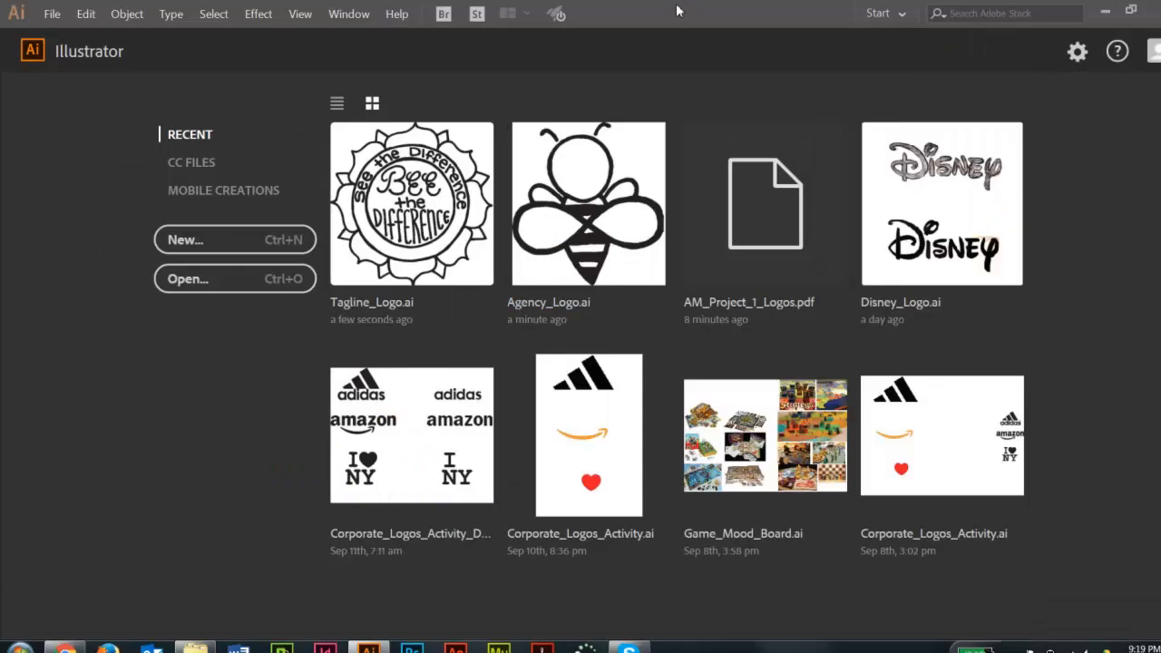